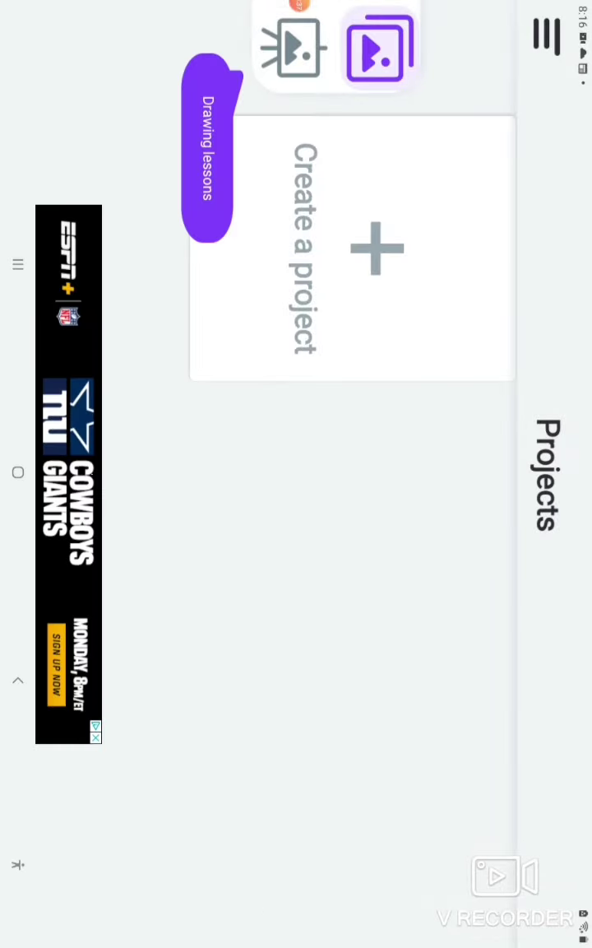
Open the first low-difficulty drawing lesson and start tracing it on a blank canvas.
{"action": "left_click", "coordinate": [292, 47]}
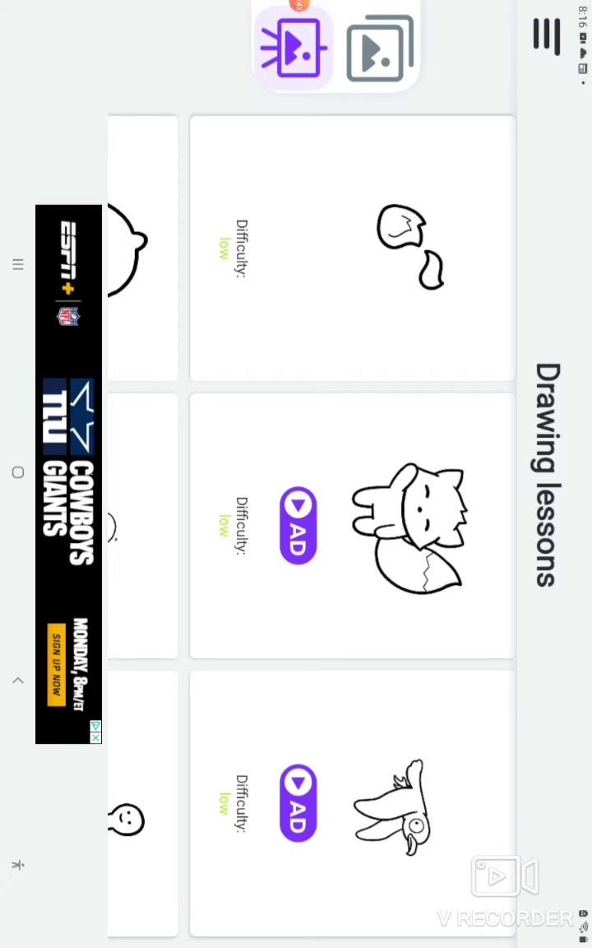
{"action": "left_click", "coordinate": [353, 246]}
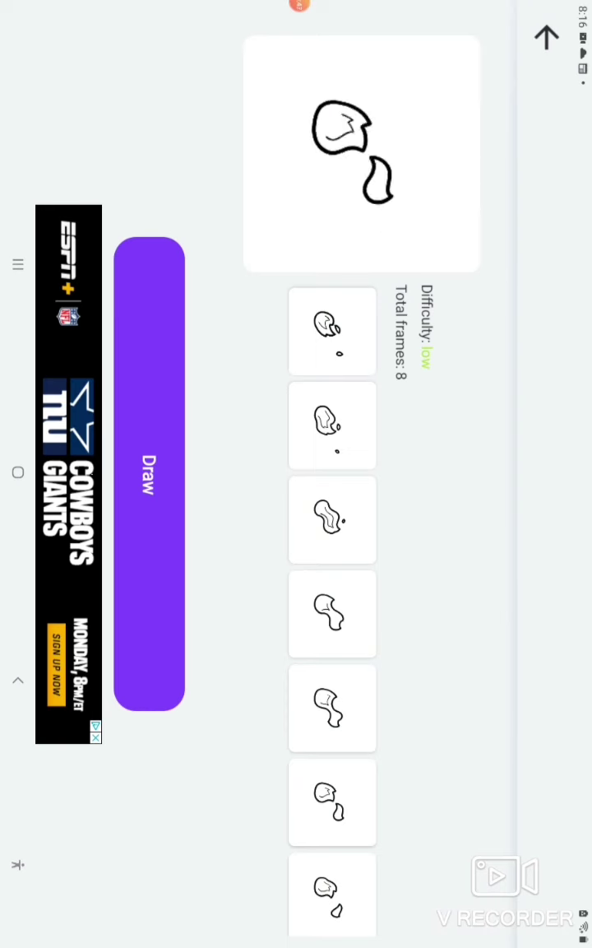
{"action": "left_click", "coordinate": [149, 473]}
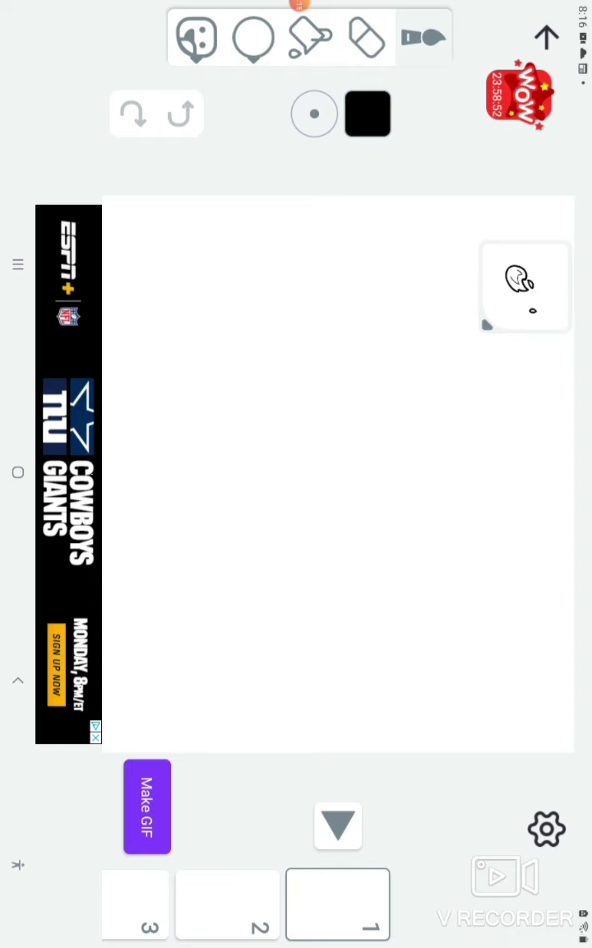
Draw frame 1's head-and-body outline, a short limb stroke and a separate foot loop, then preview.
{"action": "mouse_move", "coordinate": [286, 397]}
{"action": "left_mouse_down"}
{"action": "mouse_move", "coordinate": [238, 366]}
{"action": "mouse_move", "coordinate": [227, 407]}
{"action": "mouse_move", "coordinate": [315, 430]}
{"action": "left_mouse_up"}
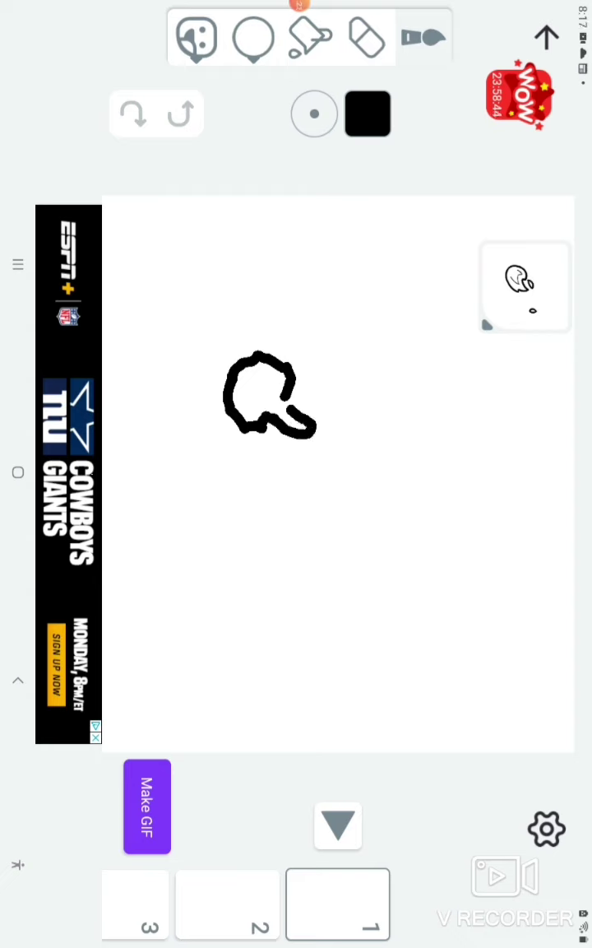
{"action": "left_click_drag", "start_coordinate": [257, 366], "coordinate": [284, 403]}
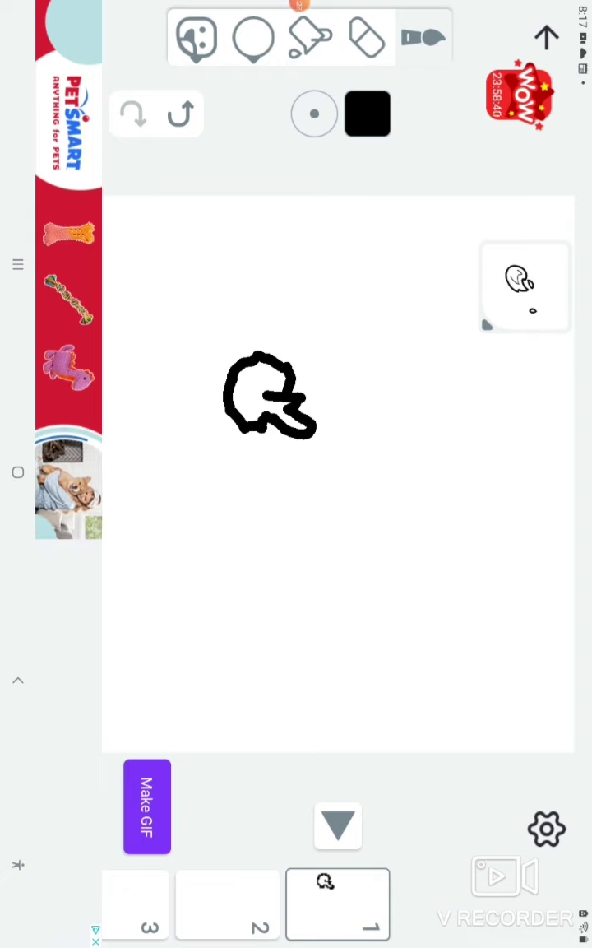
{"action": "mouse_move", "coordinate": [322, 401]}
{"action": "left_mouse_down"}
{"action": "mouse_move", "coordinate": [345, 436]}
{"action": "mouse_move", "coordinate": [338, 450]}
{"action": "left_mouse_up"}
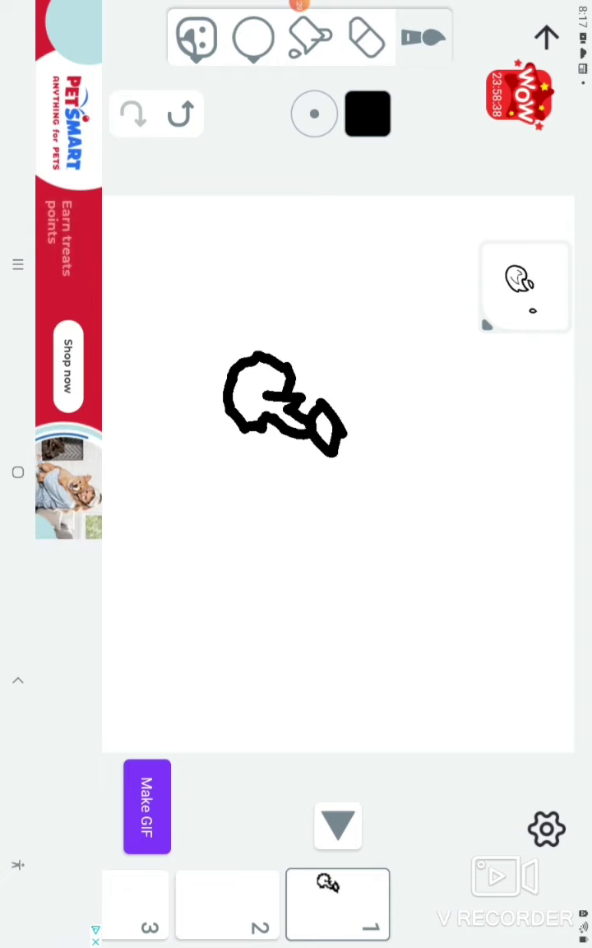
{"action": "mouse_move", "coordinate": [284, 526]}
{"action": "left_mouse_down"}
{"action": "mouse_move", "coordinate": [283, 547]}
{"action": "mouse_move", "coordinate": [354, 543]}
{"action": "mouse_move", "coordinate": [284, 527]}
{"action": "mouse_move", "coordinate": [278, 561]}
{"action": "left_mouse_up"}
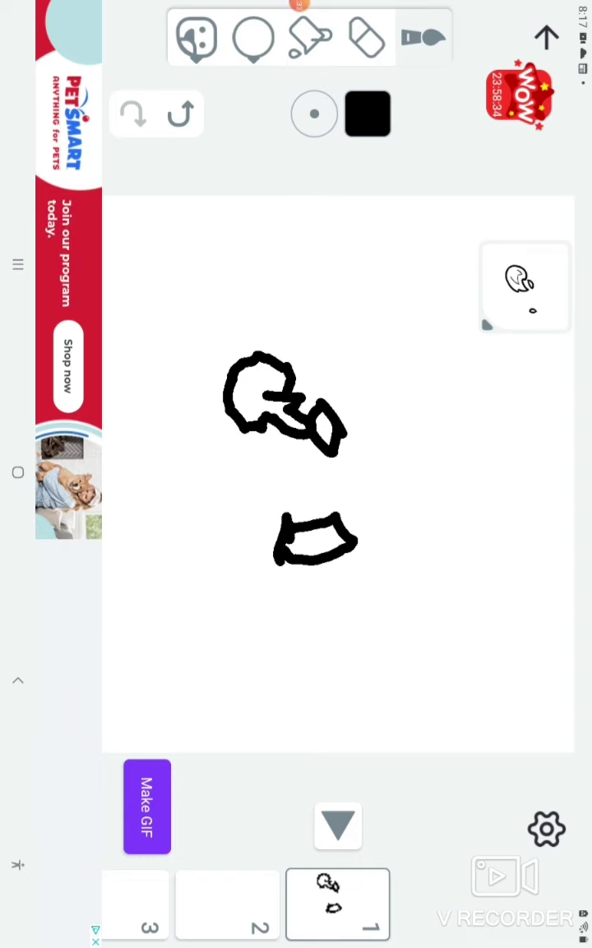
{"action": "left_click", "coordinate": [338, 825]}
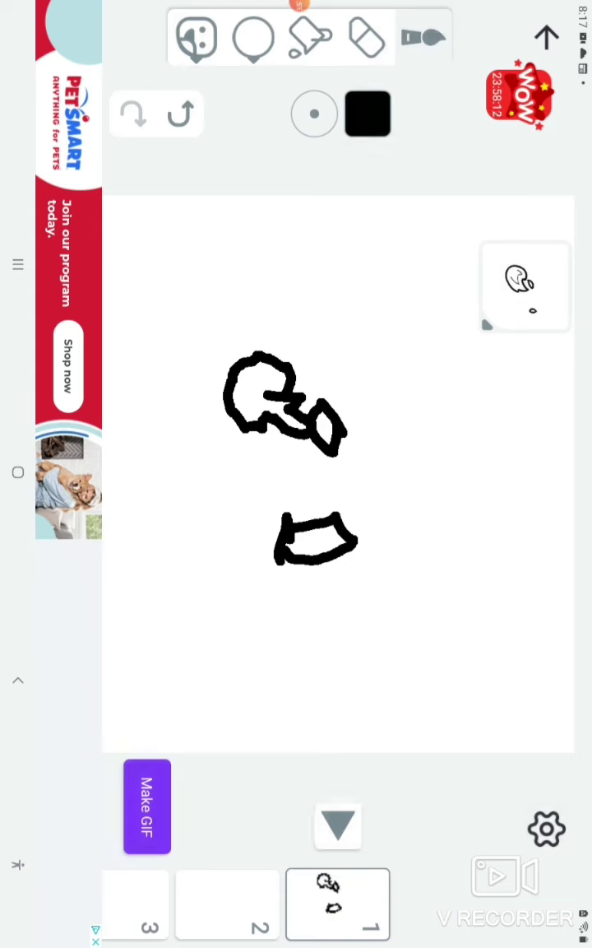
Add frame 2 and draw its larger outline, small tip loop and lower shape.
{"action": "left_click", "coordinate": [228, 903]}
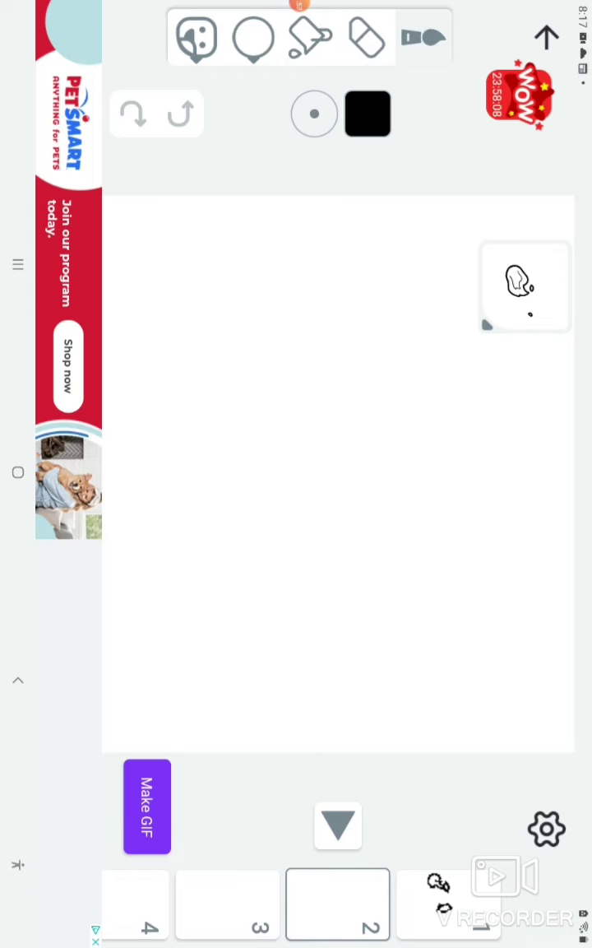
{"action": "mouse_move", "coordinate": [300, 424]}
{"action": "left_mouse_down"}
{"action": "mouse_move", "coordinate": [191, 344]}
{"action": "mouse_move", "coordinate": [242, 436]}
{"action": "mouse_move", "coordinate": [329, 483]}
{"action": "mouse_move", "coordinate": [296, 421]}
{"action": "left_mouse_up"}
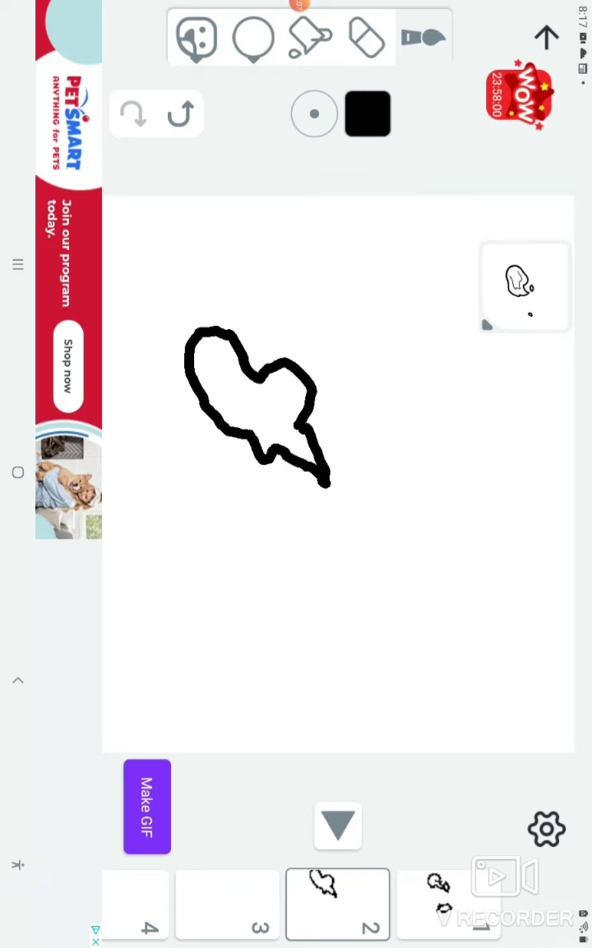
{"action": "left_click_drag", "start_coordinate": [325, 477], "coordinate": [342, 482]}
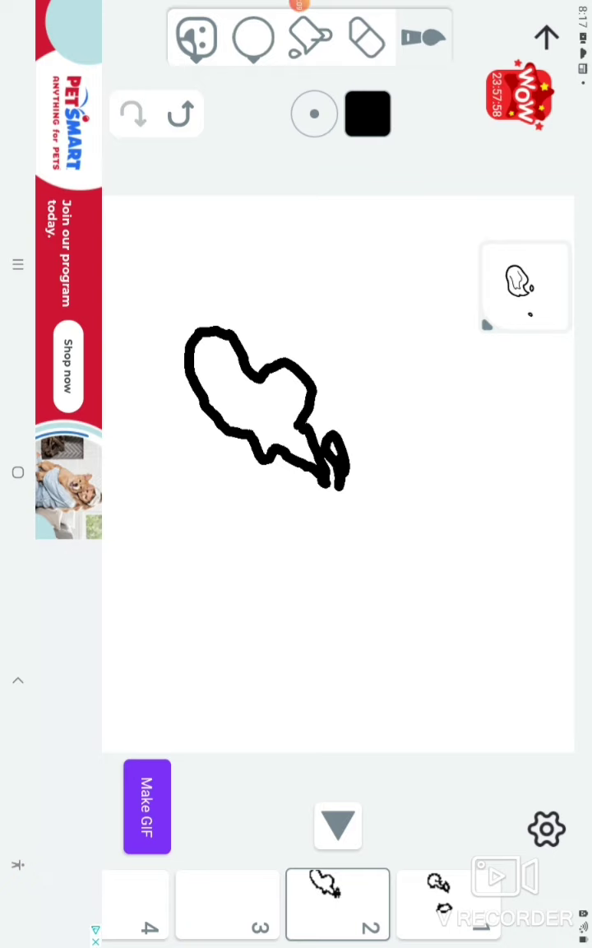
{"action": "left_click_drag", "start_coordinate": [337, 568], "coordinate": [338, 570]}
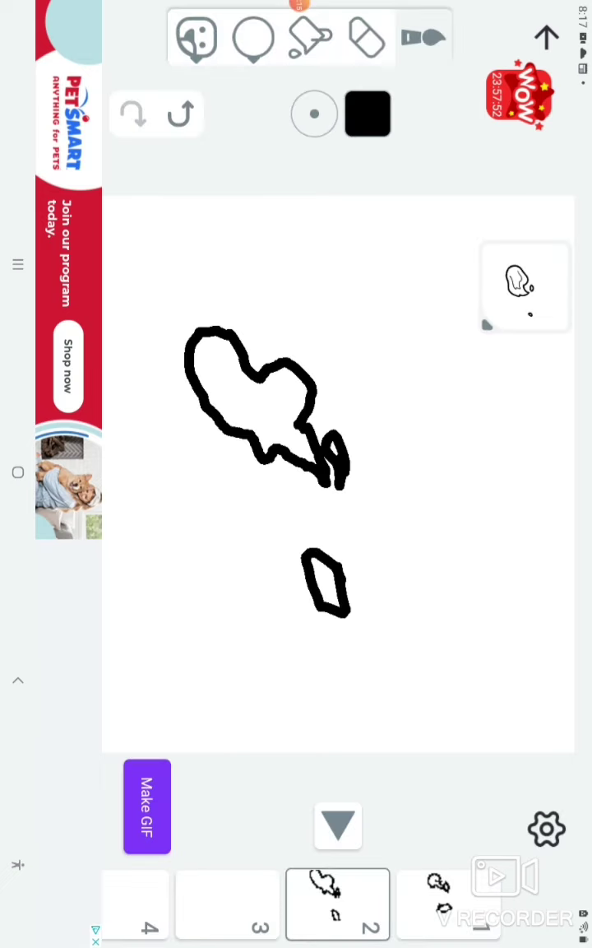
{"action": "left_click", "coordinate": [329, 822]}
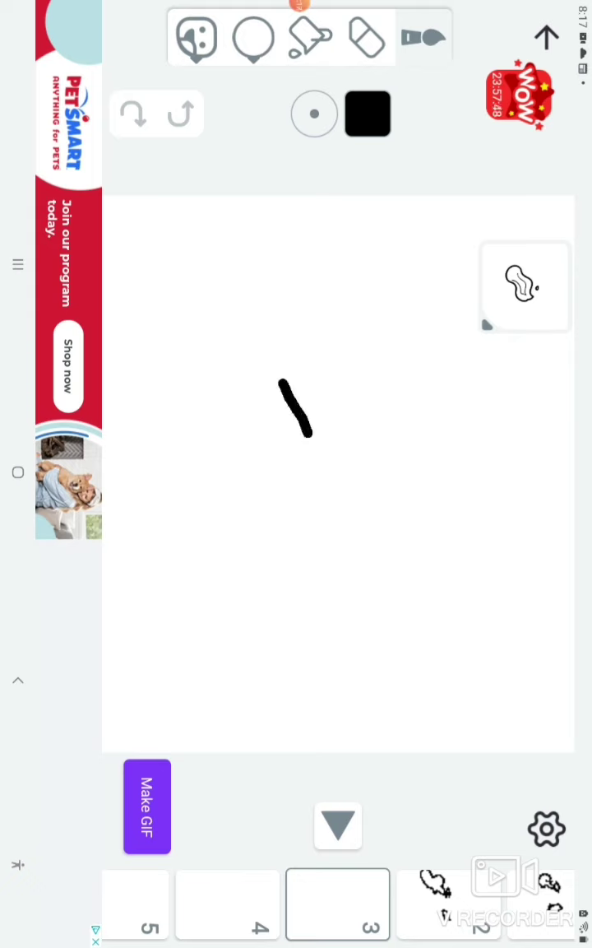
Draw frame 3's hook-shaped figure outline and a small circle to its right, then play back.
{"action": "left_click_drag", "start_coordinate": [312, 431], "coordinate": [234, 378]}
{"action": "left_click", "coordinate": [260, 450]}
{"action": "left_click_drag", "start_coordinate": [260, 450], "coordinate": [290, 494]}
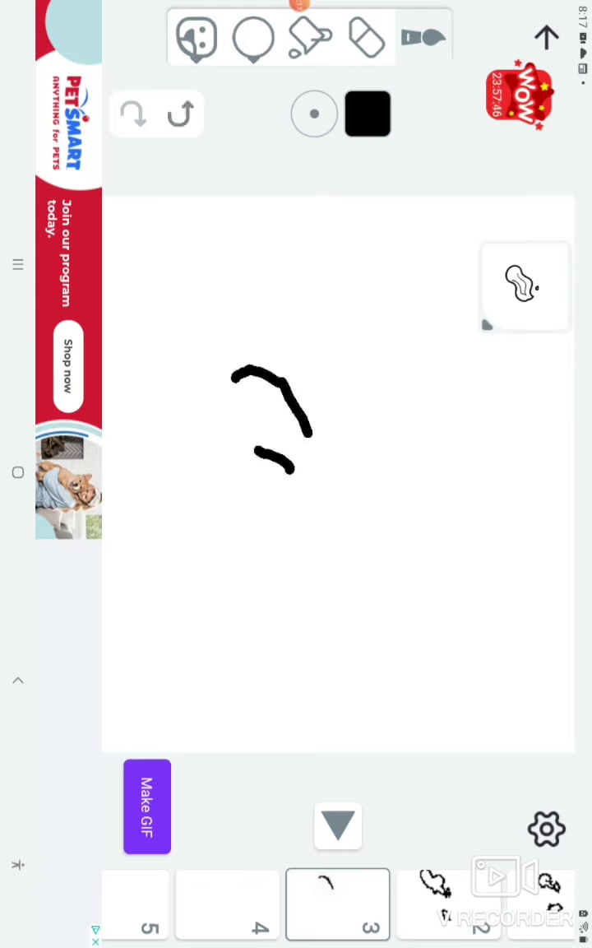
{"action": "left_click_drag", "start_coordinate": [233, 377], "coordinate": [255, 451]}
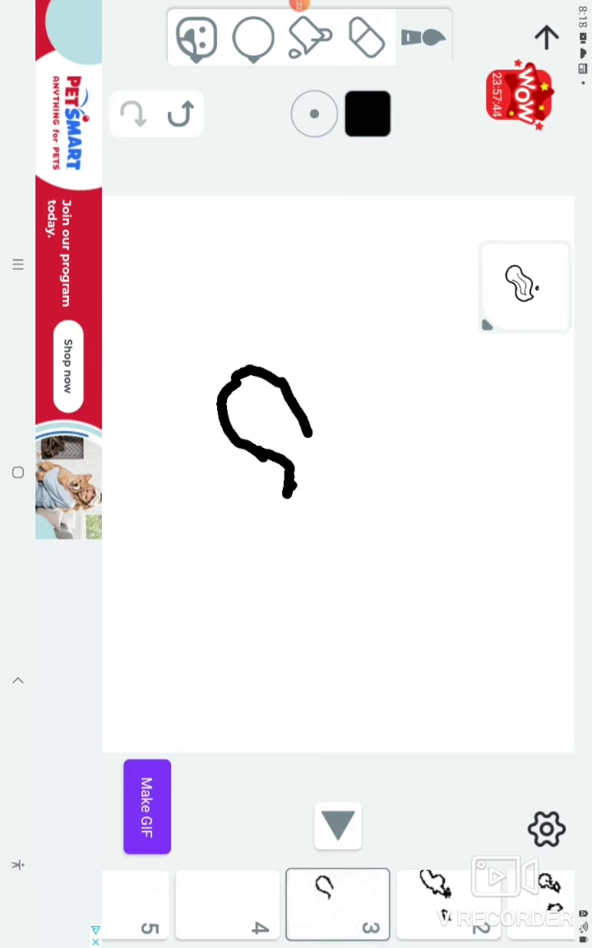
{"action": "mouse_move", "coordinate": [290, 477]}
{"action": "left_mouse_down"}
{"action": "mouse_move", "coordinate": [284, 510]}
{"action": "mouse_move", "coordinate": [342, 526]}
{"action": "left_mouse_up"}
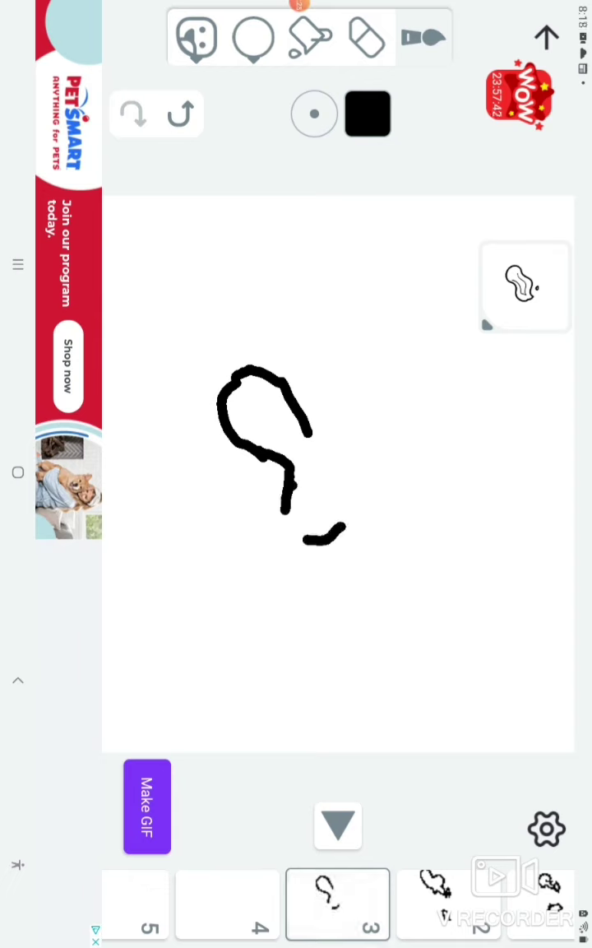
{"action": "mouse_move", "coordinate": [287, 506]}
{"action": "left_mouse_down"}
{"action": "mouse_move", "coordinate": [321, 547]}
{"action": "mouse_move", "coordinate": [377, 530]}
{"action": "mouse_move", "coordinate": [349, 448]}
{"action": "mouse_move", "coordinate": [333, 435]}
{"action": "left_mouse_up"}
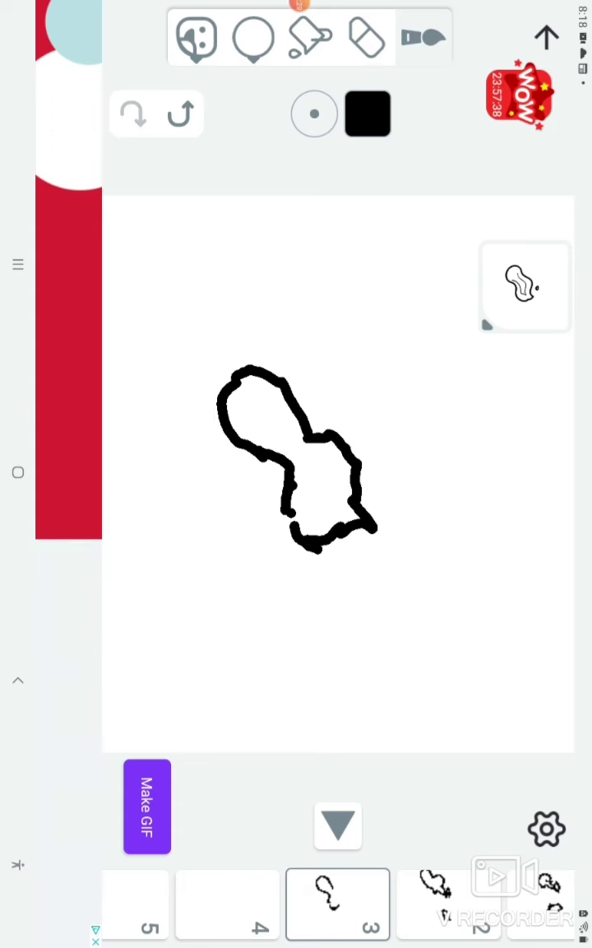
{"action": "mouse_move", "coordinate": [395, 504]}
{"action": "left_mouse_down"}
{"action": "mouse_move", "coordinate": [388, 490]}
{"action": "mouse_move", "coordinate": [395, 503]}
{"action": "left_mouse_up"}
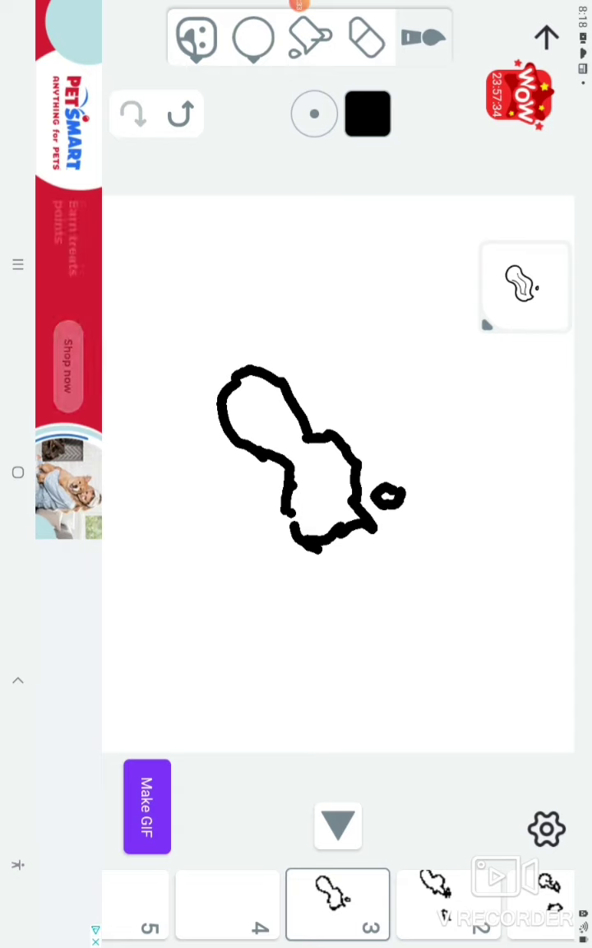
{"action": "left_click", "coordinate": [337, 825]}
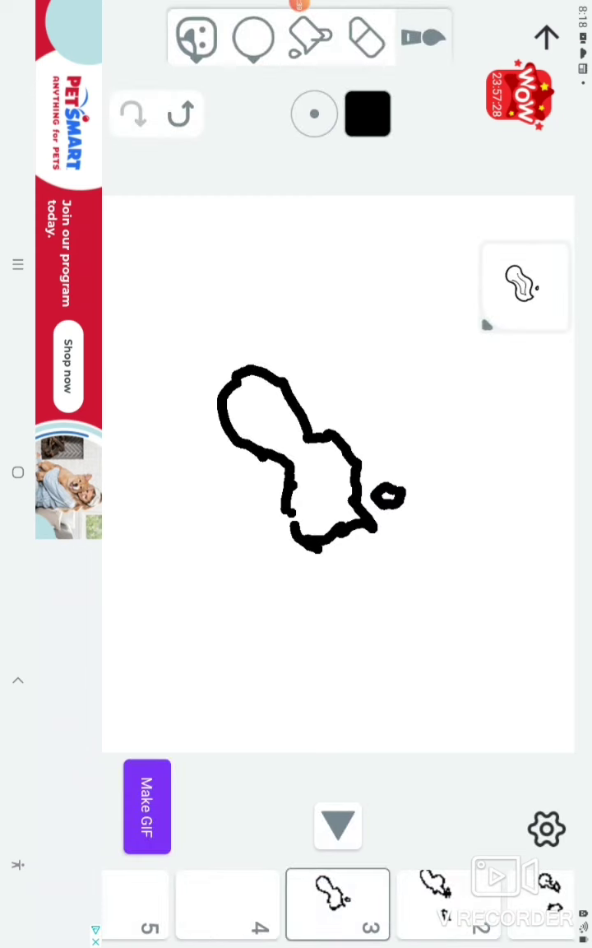
Trace frame 4's closed figure outline, play and stop the preview, and add blank frame 5.
{"action": "left_click", "coordinate": [228, 903]}
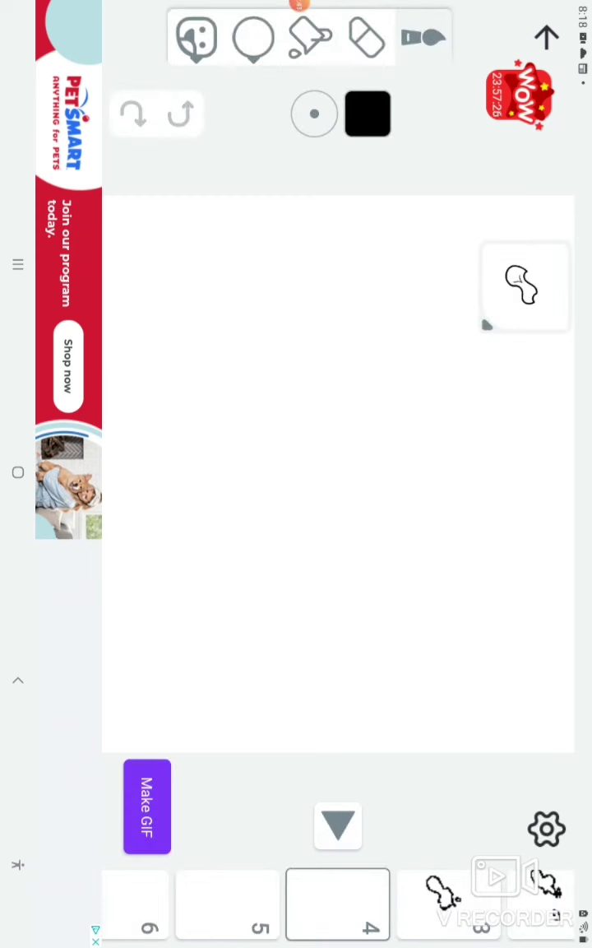
{"action": "mouse_move", "coordinate": [324, 395]}
{"action": "left_mouse_down"}
{"action": "mouse_move", "coordinate": [256, 353]}
{"action": "mouse_move", "coordinate": [220, 386]}
{"action": "mouse_move", "coordinate": [246, 448]}
{"action": "mouse_move", "coordinate": [284, 471]}
{"action": "mouse_move", "coordinate": [320, 461]}
{"action": "mouse_move", "coordinate": [362, 518]}
{"action": "mouse_move", "coordinate": [378, 505]}
{"action": "mouse_move", "coordinate": [375, 489]}
{"action": "mouse_move", "coordinate": [387, 469]}
{"action": "mouse_move", "coordinate": [389, 448]}
{"action": "mouse_move", "coordinate": [383, 428]}
{"action": "mouse_move", "coordinate": [345, 374]}
{"action": "mouse_move", "coordinate": [292, 357]}
{"action": "left_mouse_up"}
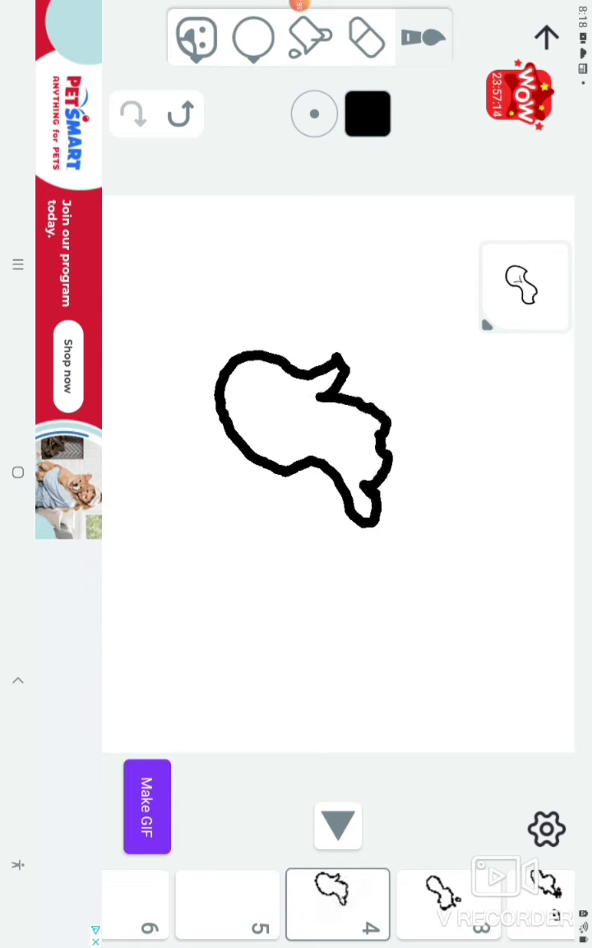
{"action": "left_click", "coordinate": [337, 825]}
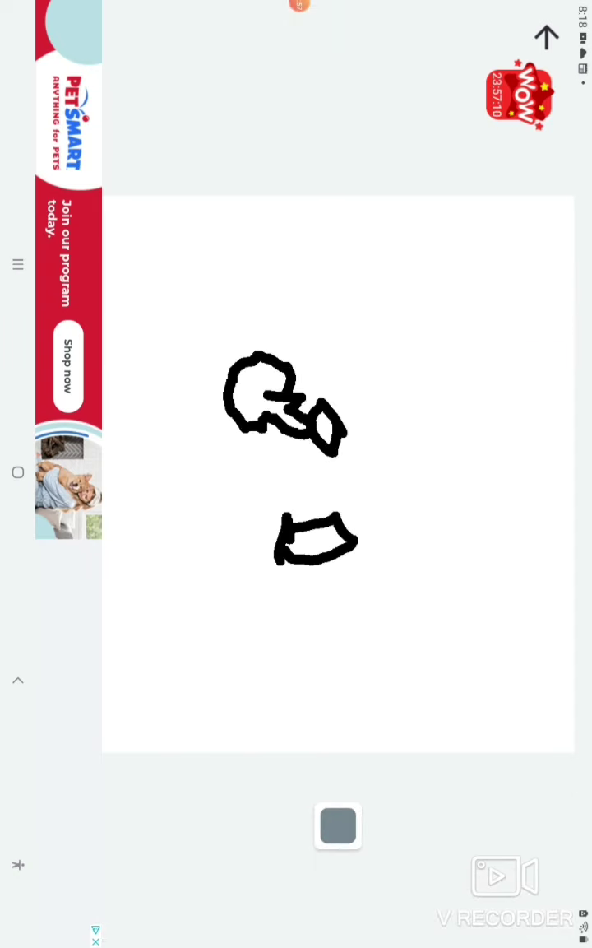
{"action": "left_click", "coordinate": [337, 825]}
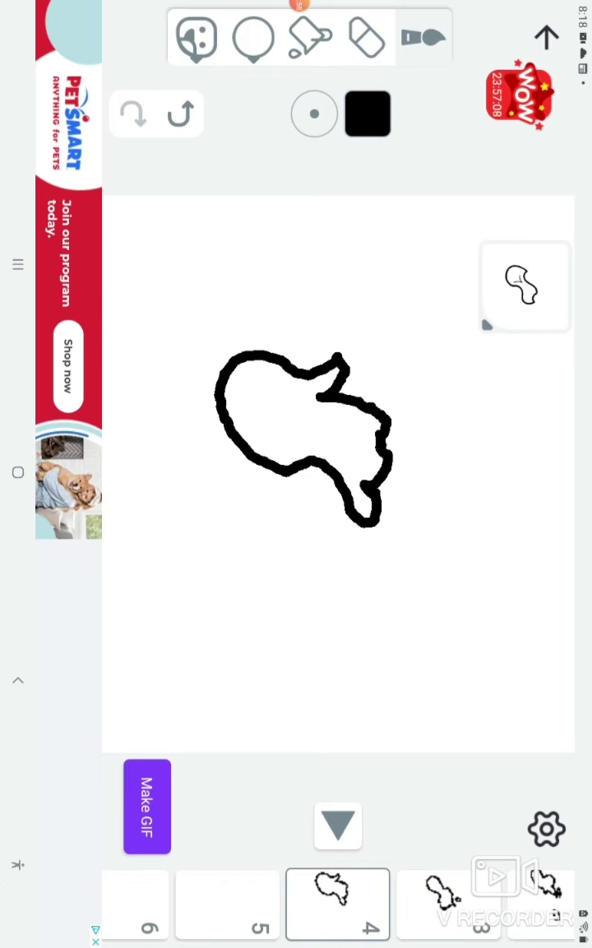
{"action": "left_click", "coordinate": [337, 825]}
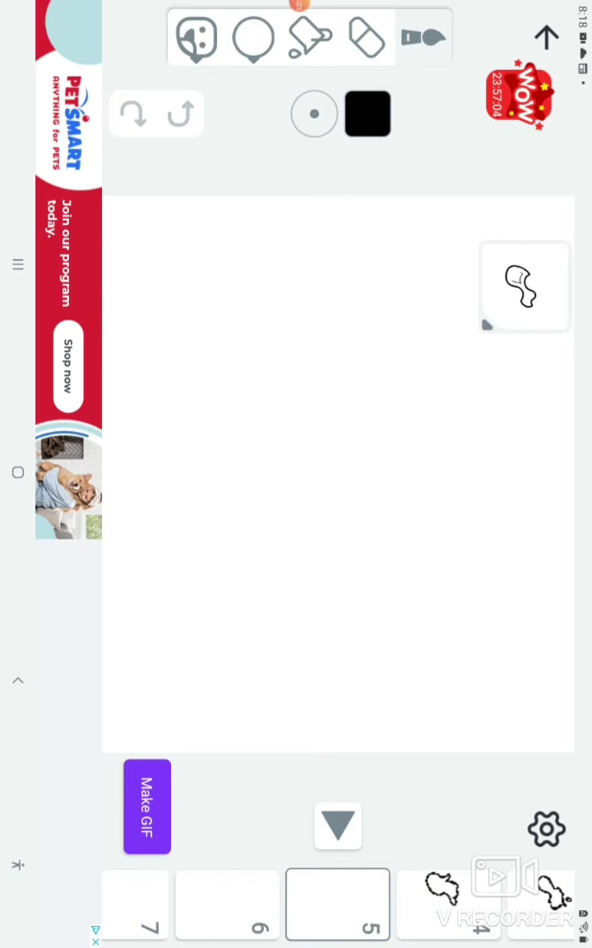
Trace frame 5's closed head-and-body outline, then play and stop the flipbook several times.
{"action": "mouse_move", "coordinate": [333, 319]}
{"action": "left_mouse_down"}
{"action": "mouse_move", "coordinate": [366, 423]}
{"action": "mouse_move", "coordinate": [357, 451]}
{"action": "mouse_move", "coordinate": [329, 451]}
{"action": "mouse_move", "coordinate": [280, 399]}
{"action": "mouse_move", "coordinate": [209, 370]}
{"action": "mouse_move", "coordinate": [214, 304]}
{"action": "mouse_move", "coordinate": [284, 289]}
{"action": "mouse_move", "coordinate": [358, 311]}
{"action": "mouse_move", "coordinate": [335, 322]}
{"action": "left_mouse_up"}
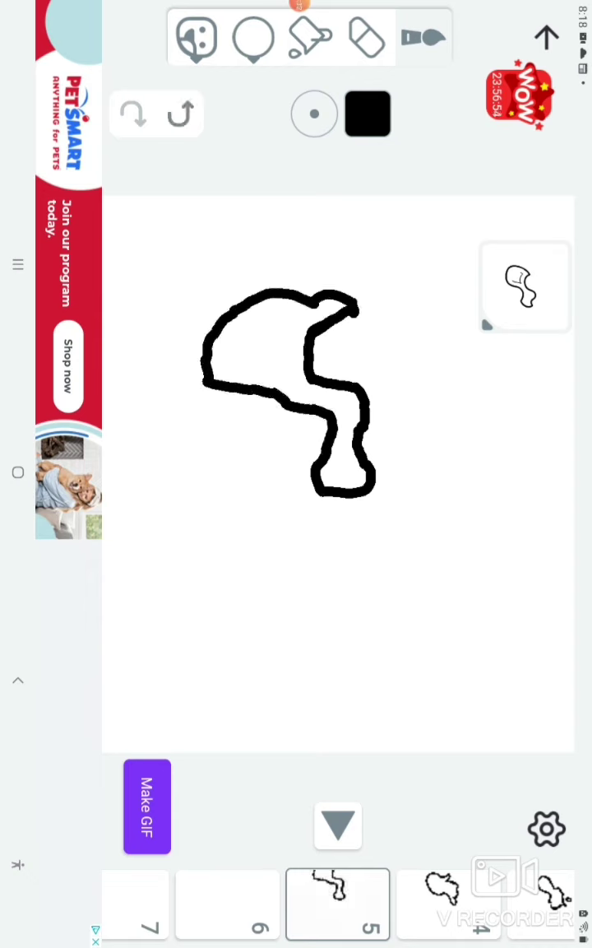
{"action": "left_click", "coordinate": [337, 825]}
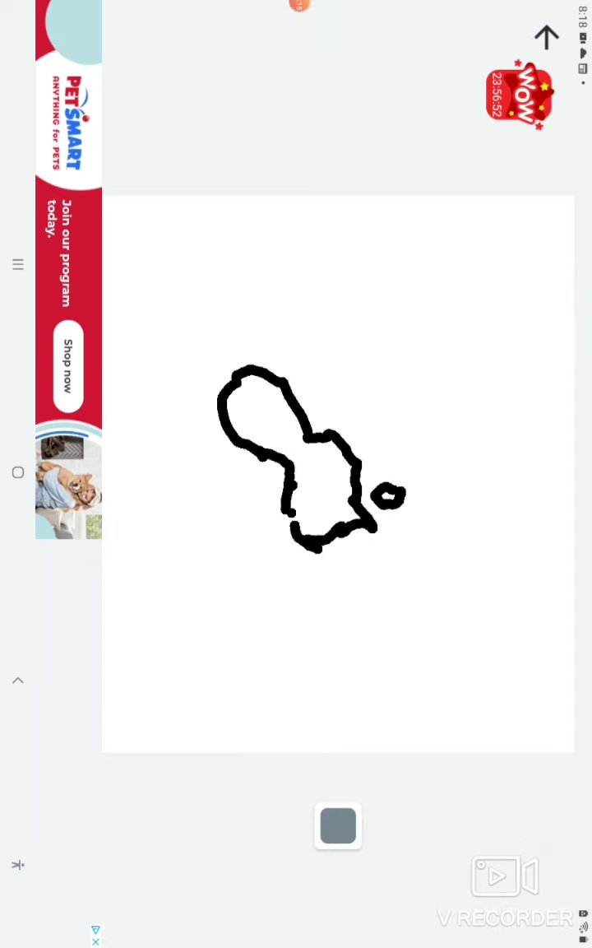
{"action": "left_click", "coordinate": [337, 825]}
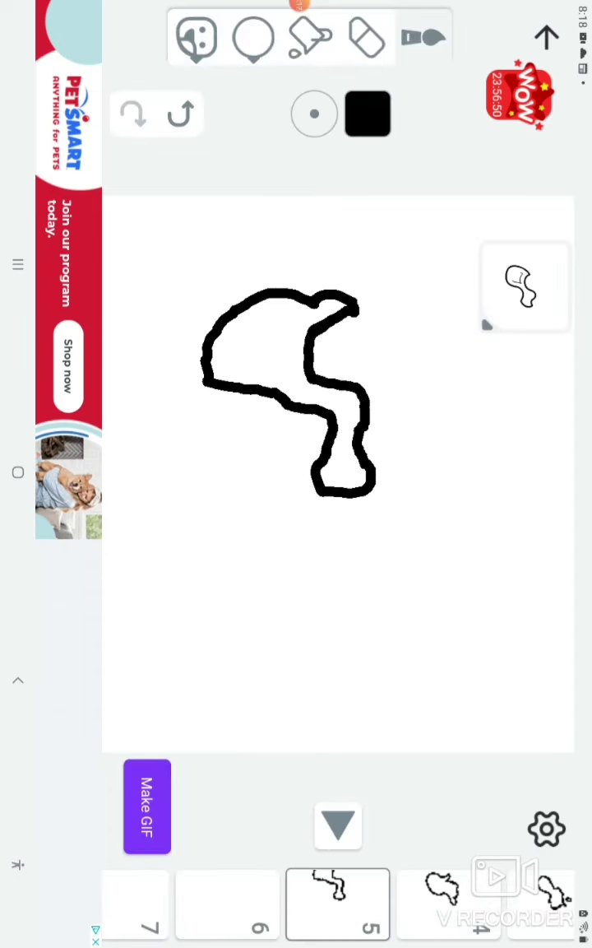
{"action": "left_click", "coordinate": [337, 825]}
{"action": "left_click", "coordinate": [337, 825]}
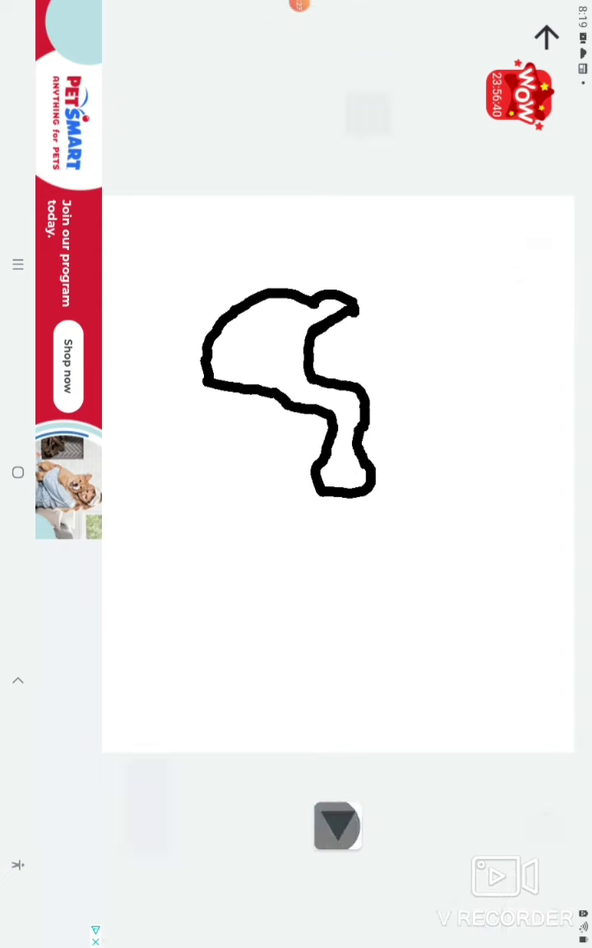
{"action": "left_click", "coordinate": [337, 825]}
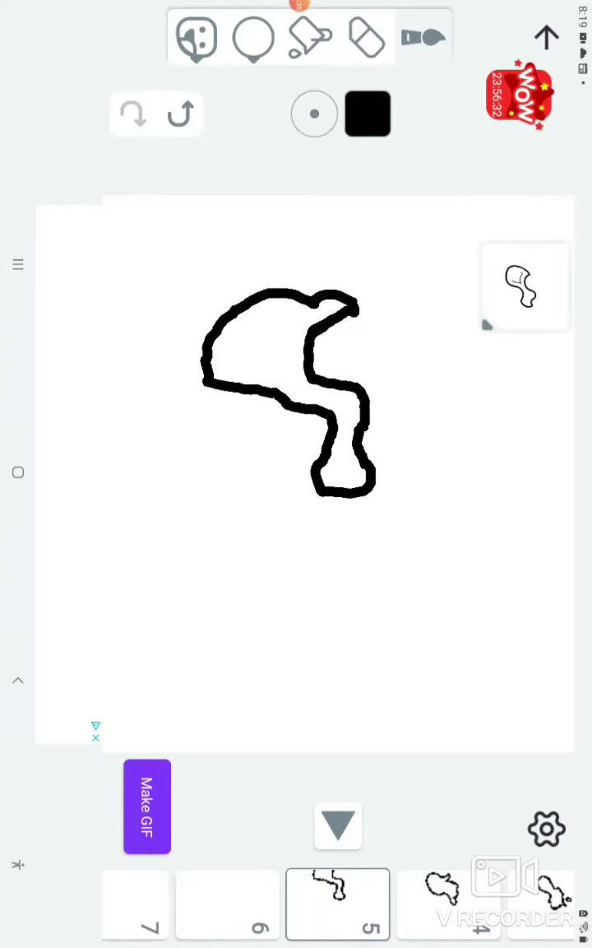
{"action": "scroll", "coordinate": [337, 901], "scroll_direction": "left", "scroll_amount": 1}
{"action": "scroll", "coordinate": [337, 901], "scroll_direction": "left", "scroll_amount": 2}
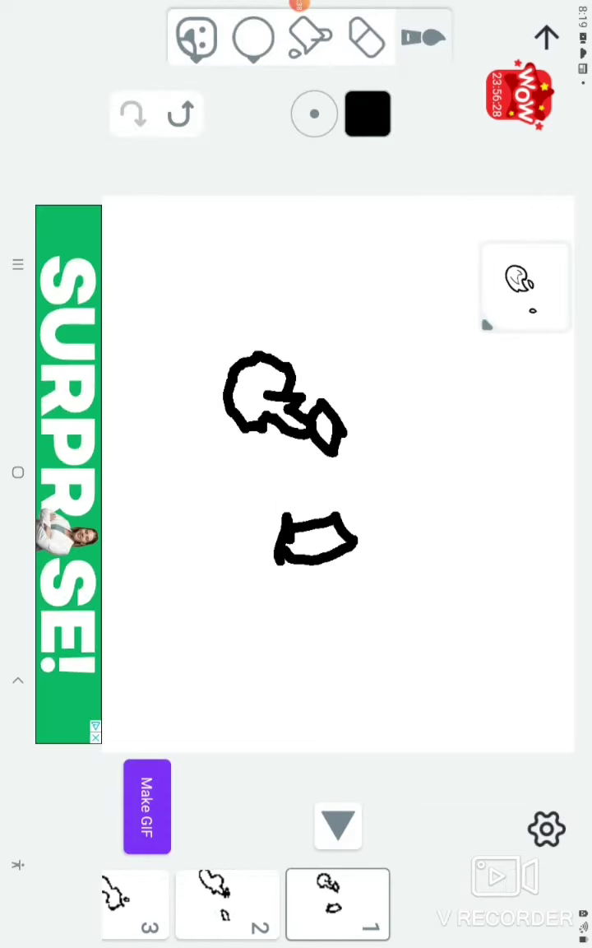
Add inner detail strokes inside the outlines on frames 1, 2 and 3.
{"action": "mouse_move", "coordinate": [251, 395]}
{"action": "left_mouse_down"}
{"action": "mouse_move", "coordinate": [271, 378]}
{"action": "mouse_move", "coordinate": [259, 383]}
{"action": "left_mouse_up"}
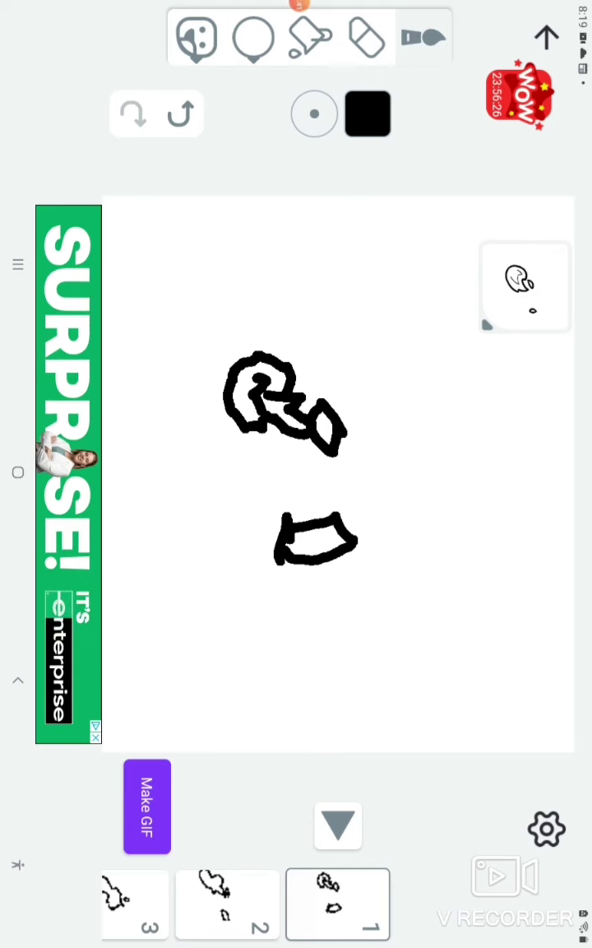
{"action": "scroll", "coordinate": [337, 900], "scroll_direction": "right", "scroll_amount": 1}
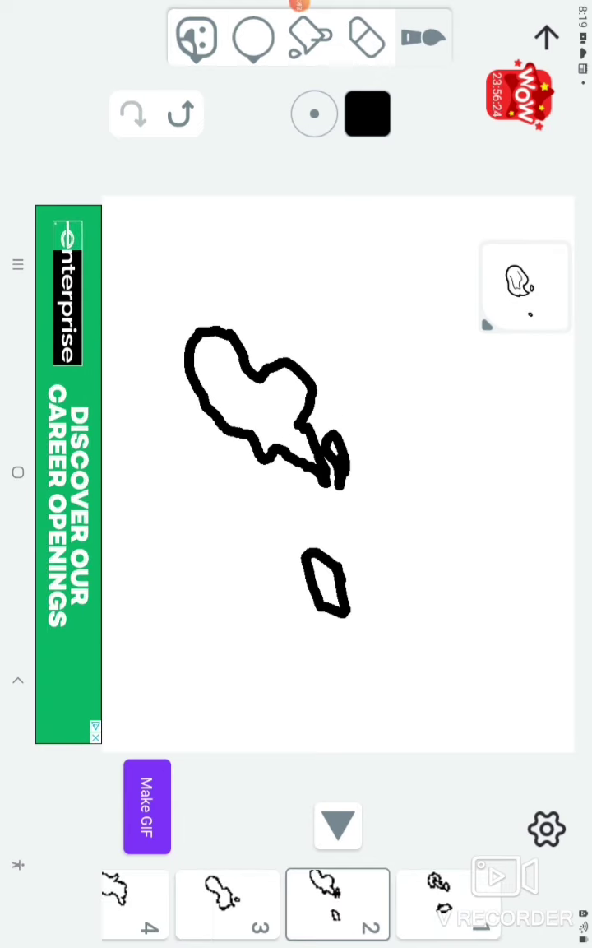
{"action": "left_click_drag", "start_coordinate": [205, 337], "coordinate": [296, 444]}
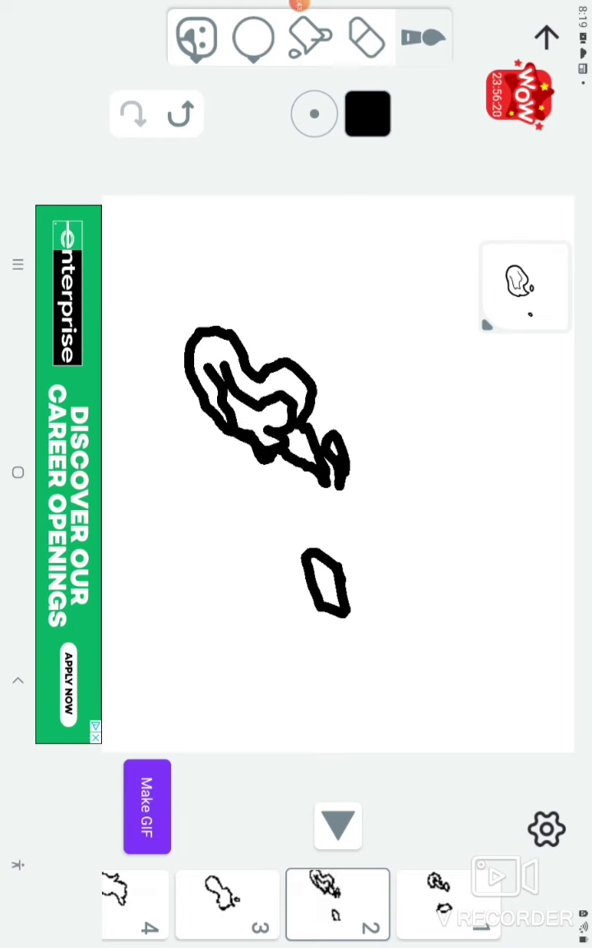
{"action": "left_click", "coordinate": [337, 822]}
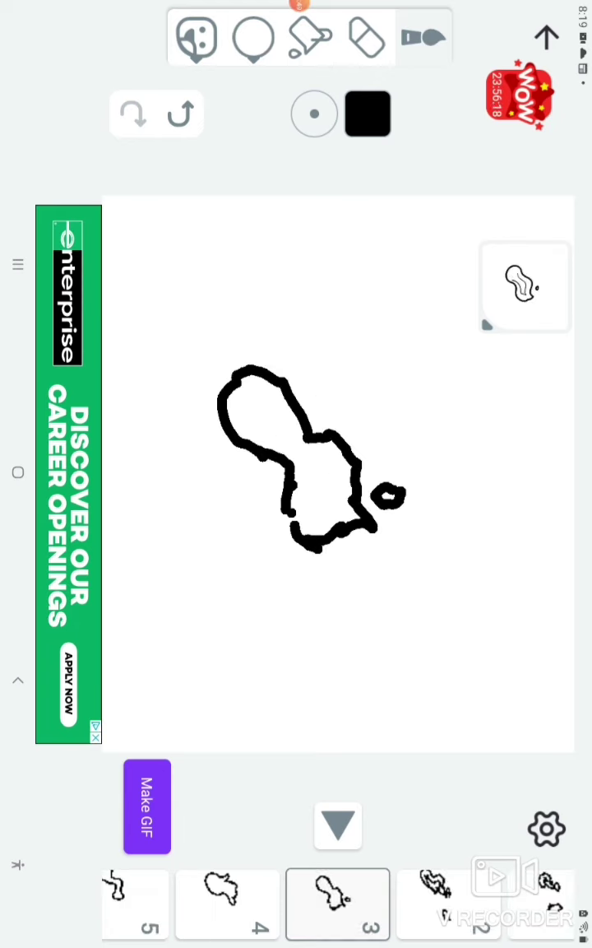
{"action": "left_click_drag", "start_coordinate": [263, 377], "coordinate": [327, 468]}
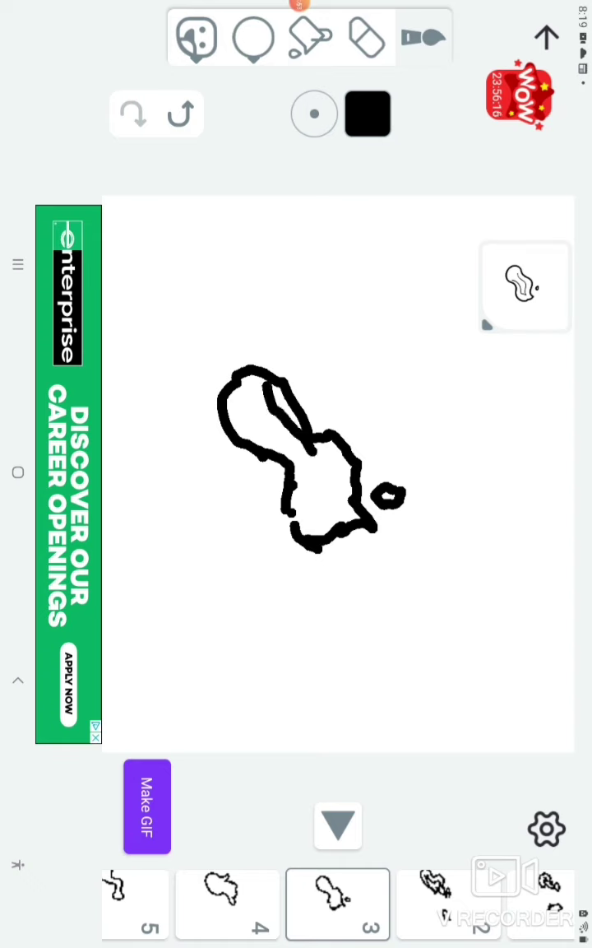
{"action": "left_click_drag", "start_coordinate": [279, 418], "coordinate": [218, 358]}
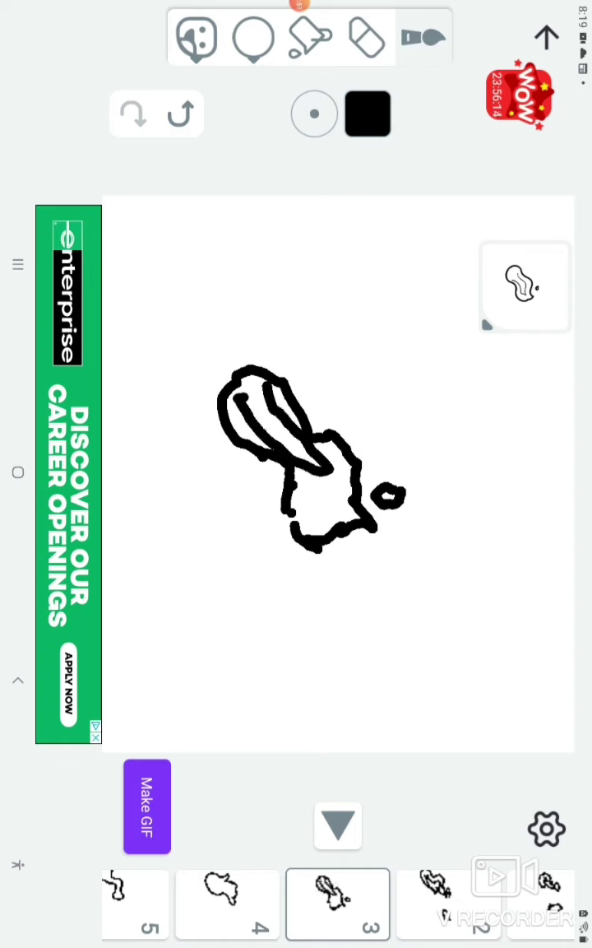
Add inner strokes to frames 4 and 5, then create a blank frame 6.
{"action": "left_click", "coordinate": [337, 822]}
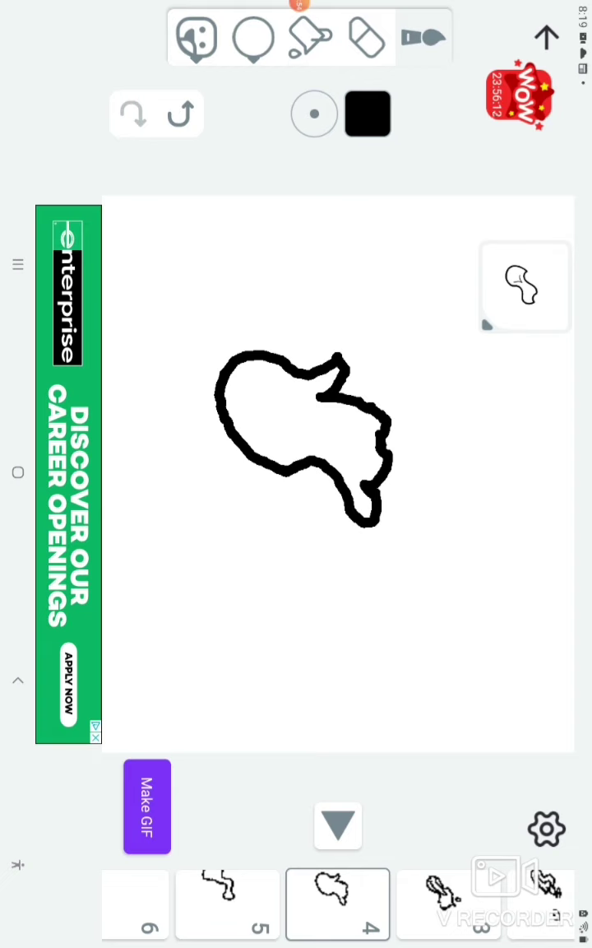
{"action": "left_click_drag", "start_coordinate": [296, 395], "coordinate": [275, 441]}
{"action": "left_click", "coordinate": [337, 822]}
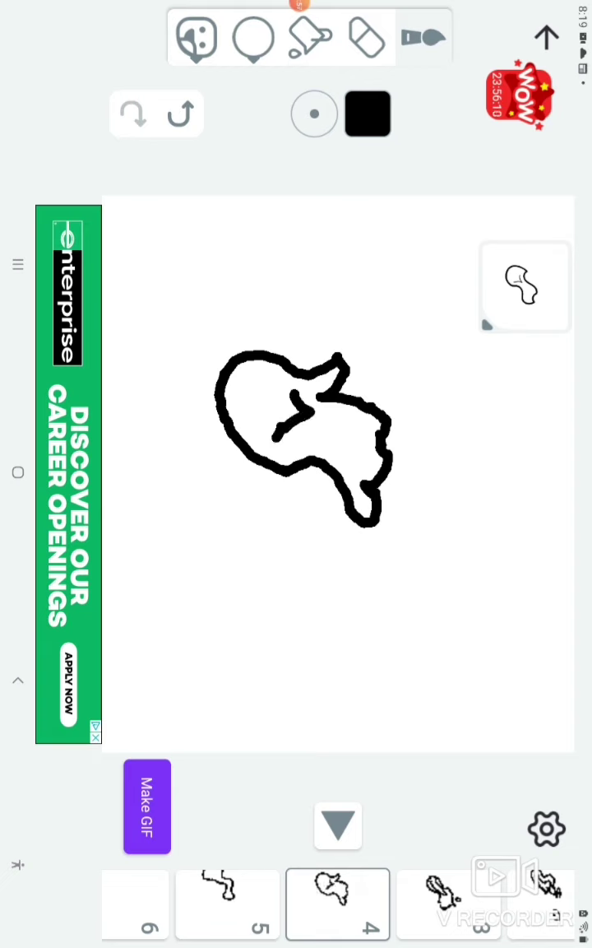
{"action": "left_click", "coordinate": [337, 822]}
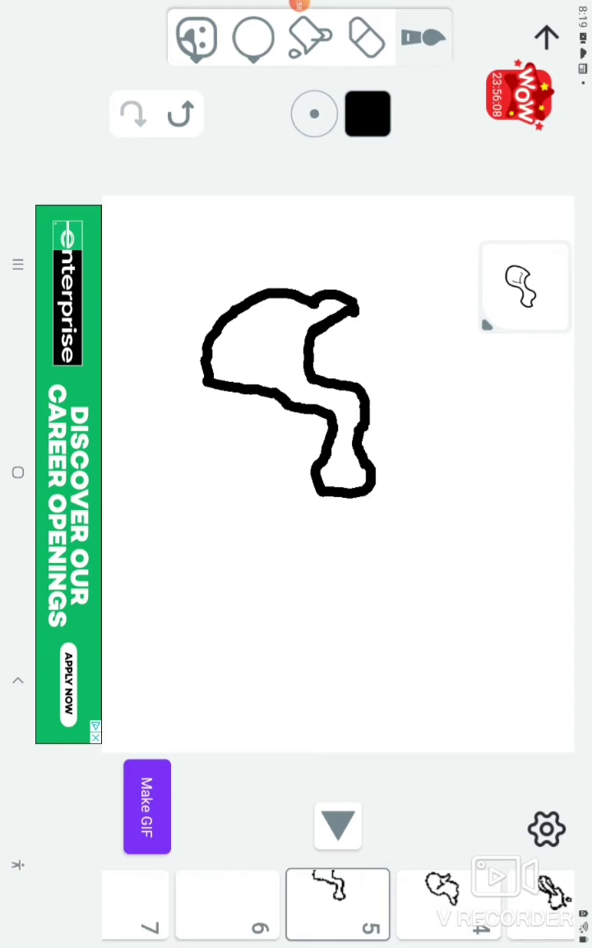
{"action": "left_click_drag", "start_coordinate": [292, 322], "coordinate": [235, 374]}
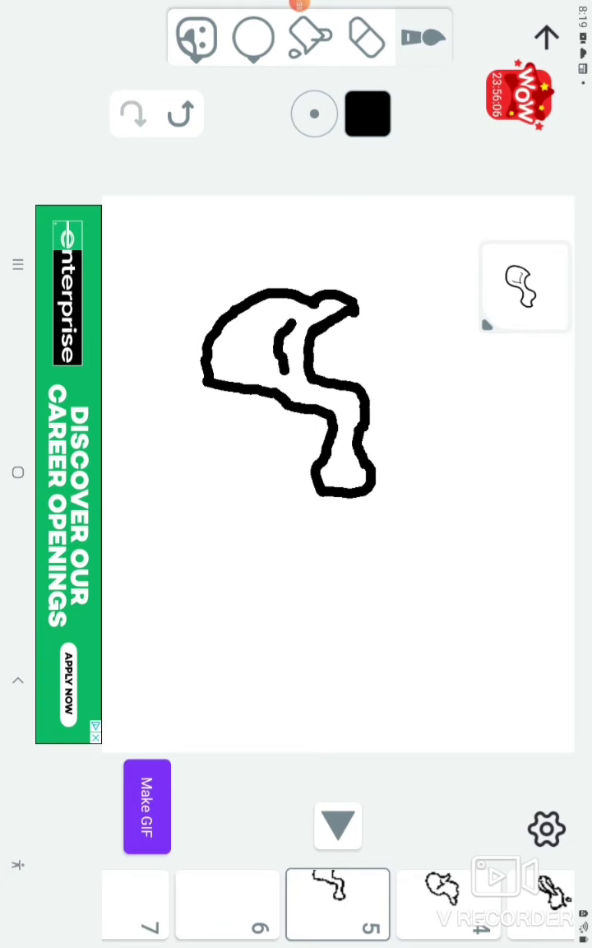
{"action": "left_click", "coordinate": [337, 822]}
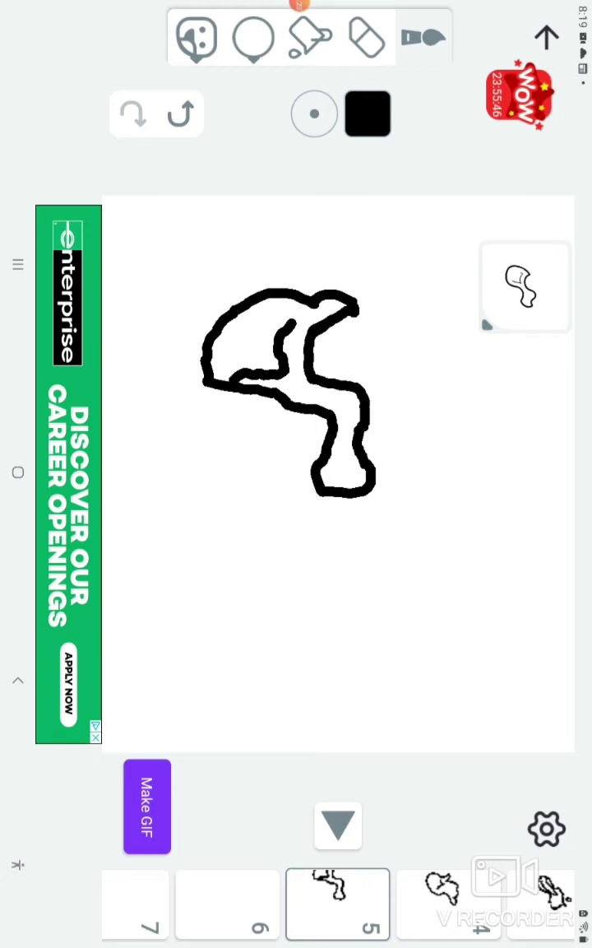
{"action": "left_click", "coordinate": [338, 825]}
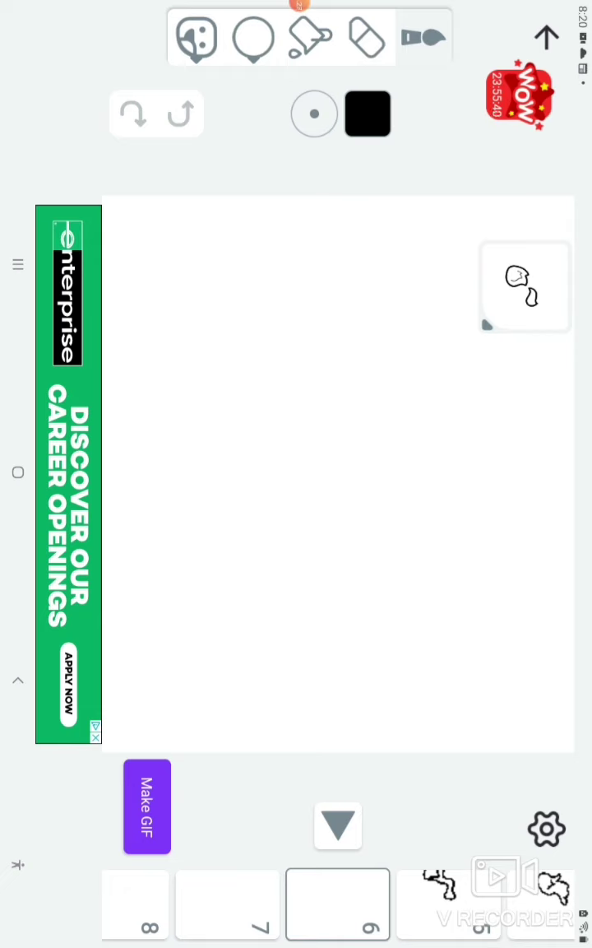
Draw frame 6's head outline and the leg shape below it, then advance to frame 7.
{"action": "mouse_move", "coordinate": [277, 374]}
{"action": "left_mouse_down"}
{"action": "mouse_move", "coordinate": [323, 399]}
{"action": "mouse_move", "coordinate": [316, 461]}
{"action": "mouse_move", "coordinate": [297, 458]}
{"action": "mouse_move", "coordinate": [247, 481]}
{"action": "mouse_move", "coordinate": [228, 436]}
{"action": "mouse_move", "coordinate": [275, 374]}
{"action": "mouse_move", "coordinate": [288, 403]}
{"action": "mouse_move", "coordinate": [263, 444]}
{"action": "mouse_move", "coordinate": [284, 457]}
{"action": "left_mouse_up"}
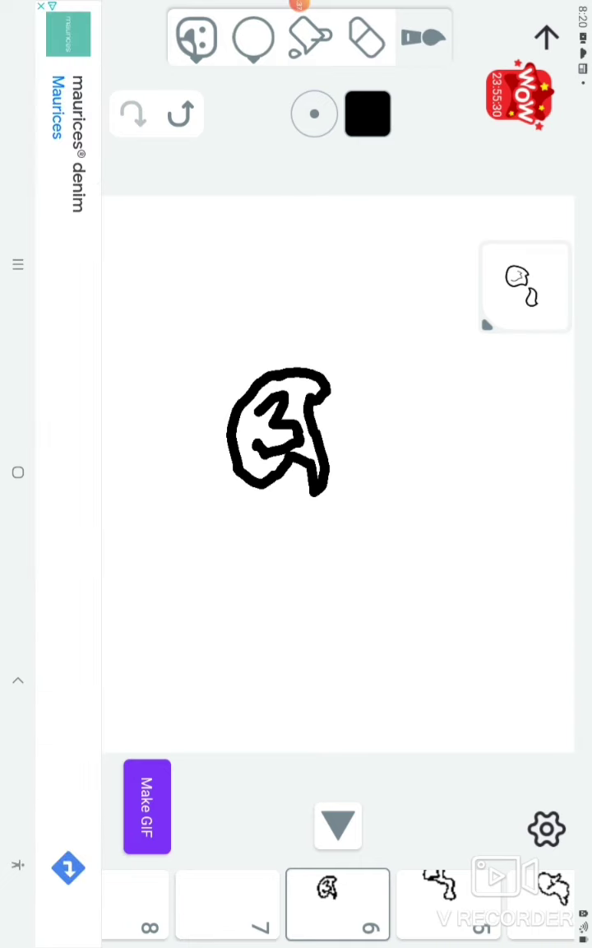
{"action": "mouse_move", "coordinate": [368, 559]}
{"action": "left_mouse_down"}
{"action": "mouse_move", "coordinate": [362, 539]}
{"action": "mouse_move", "coordinate": [337, 533]}
{"action": "mouse_move", "coordinate": [315, 539]}
{"action": "mouse_move", "coordinate": [334, 600]}
{"action": "mouse_move", "coordinate": [390, 596]}
{"action": "mouse_move", "coordinate": [372, 591]}
{"action": "left_mouse_up"}
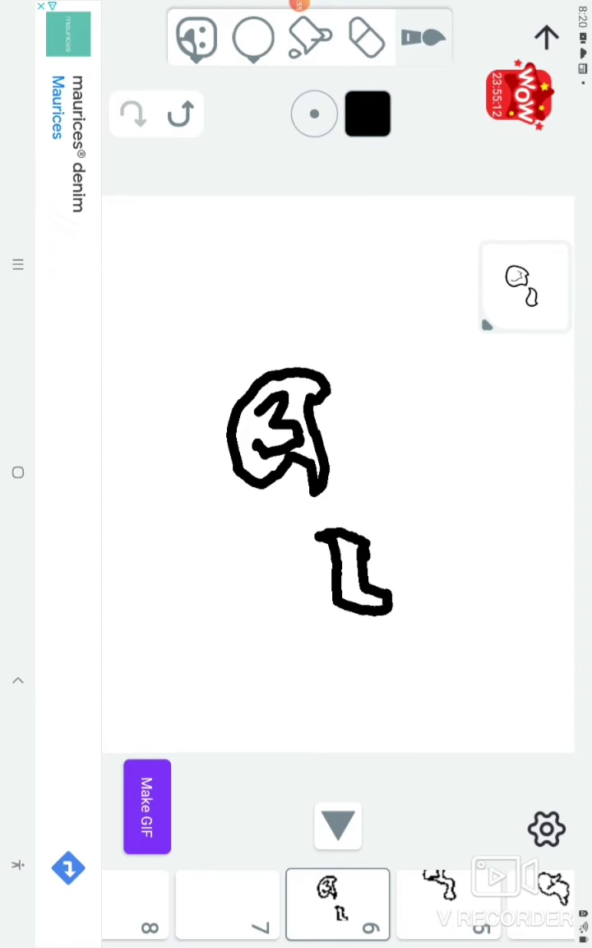
{"action": "left_click", "coordinate": [228, 903]}
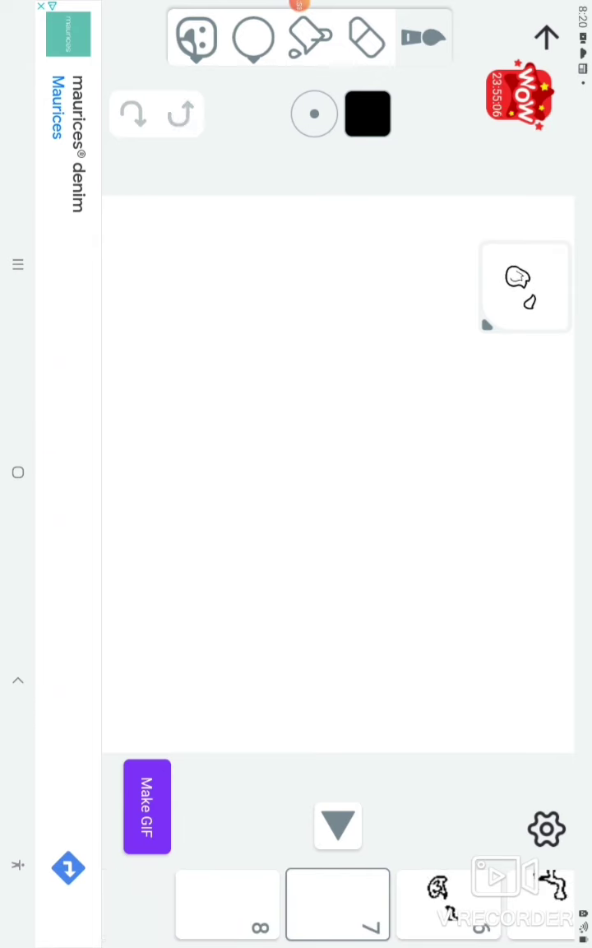
Preview the animation, then draw frame 7's head with a 3-shaped detail and a limb below.
{"action": "left_click", "coordinate": [337, 825]}
{"action": "mouse_move", "coordinate": [279, 427]}
{"action": "left_mouse_down"}
{"action": "mouse_move", "coordinate": [291, 515]}
{"action": "mouse_move", "coordinate": [346, 486]}
{"action": "mouse_move", "coordinate": [366, 448]}
{"action": "mouse_move", "coordinate": [303, 424]}
{"action": "mouse_move", "coordinate": [255, 448]}
{"action": "left_mouse_up"}
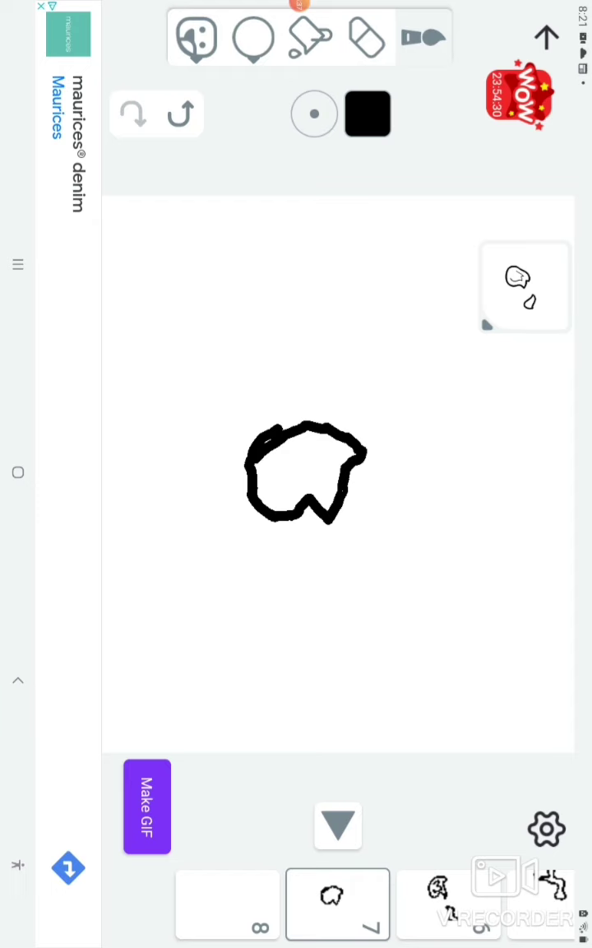
{"action": "mouse_move", "coordinate": [276, 461]}
{"action": "left_mouse_down"}
{"action": "mouse_move", "coordinate": [320, 444]}
{"action": "mouse_move", "coordinate": [304, 464]}
{"action": "mouse_move", "coordinate": [325, 482]}
{"action": "mouse_move", "coordinate": [268, 489]}
{"action": "left_mouse_up"}
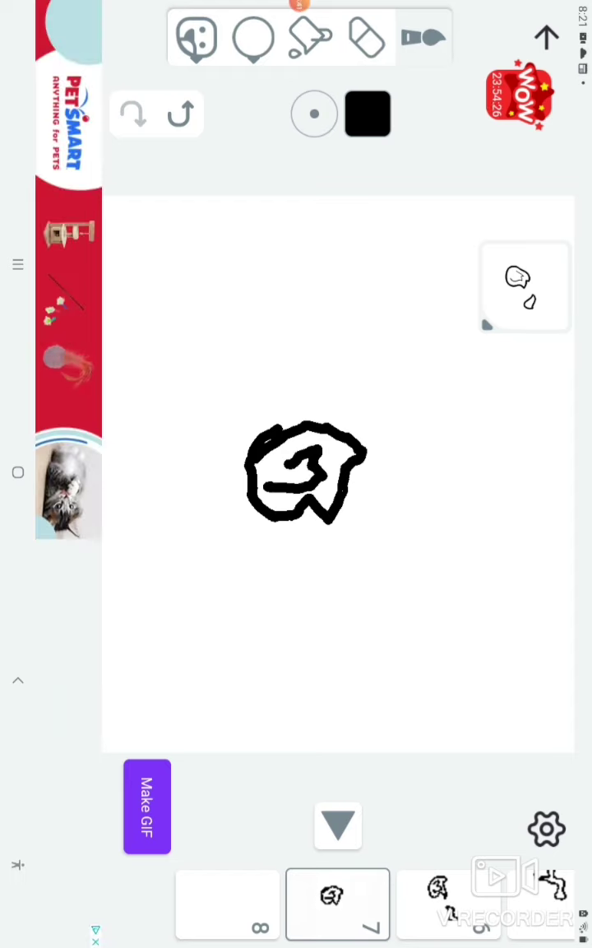
{"action": "left_click", "coordinate": [370, 584]}
{"action": "mouse_move", "coordinate": [370, 584]}
{"action": "left_mouse_down"}
{"action": "mouse_move", "coordinate": [370, 546]}
{"action": "mouse_move", "coordinate": [288, 612]}
{"action": "mouse_move", "coordinate": [300, 670]}
{"action": "mouse_move", "coordinate": [341, 650]}
{"action": "mouse_move", "coordinate": [374, 576]}
{"action": "left_mouse_up"}
Play and stop the animation, add frame 8 with a head and bowl-shaped limb, and preview.
{"action": "left_click", "coordinate": [337, 825]}
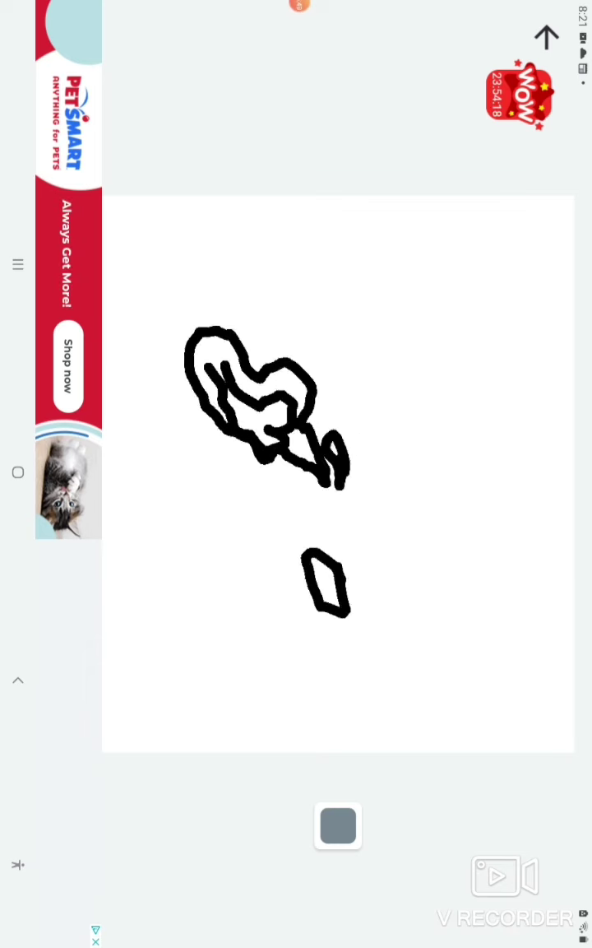
{"action": "left_click", "coordinate": [337, 825]}
{"action": "left_click", "coordinate": [227, 903]}
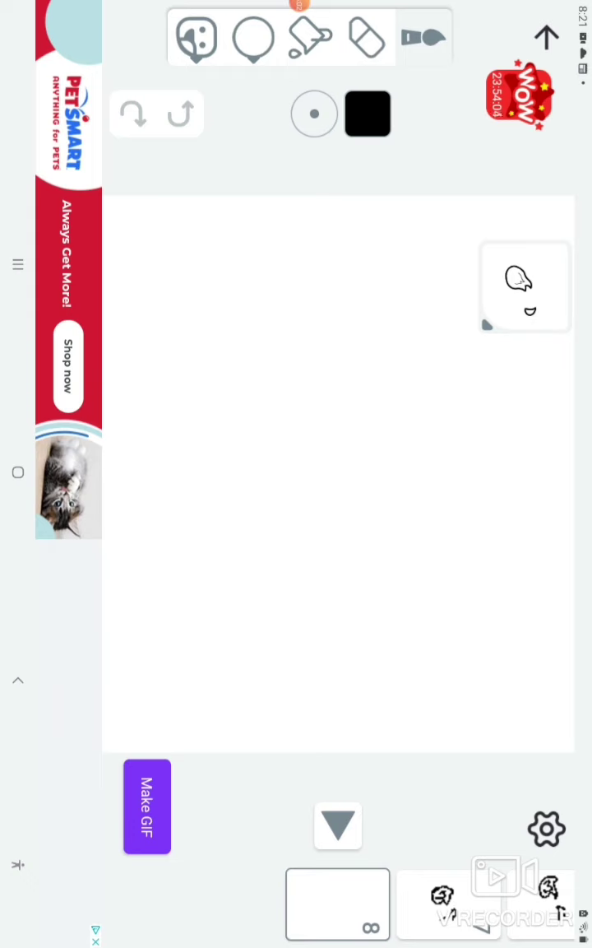
{"action": "mouse_move", "coordinate": [319, 457]}
{"action": "left_mouse_down"}
{"action": "mouse_move", "coordinate": [306, 512]}
{"action": "mouse_move", "coordinate": [359, 494]}
{"action": "mouse_move", "coordinate": [306, 436]}
{"action": "mouse_move", "coordinate": [263, 481]}
{"action": "left_mouse_up"}
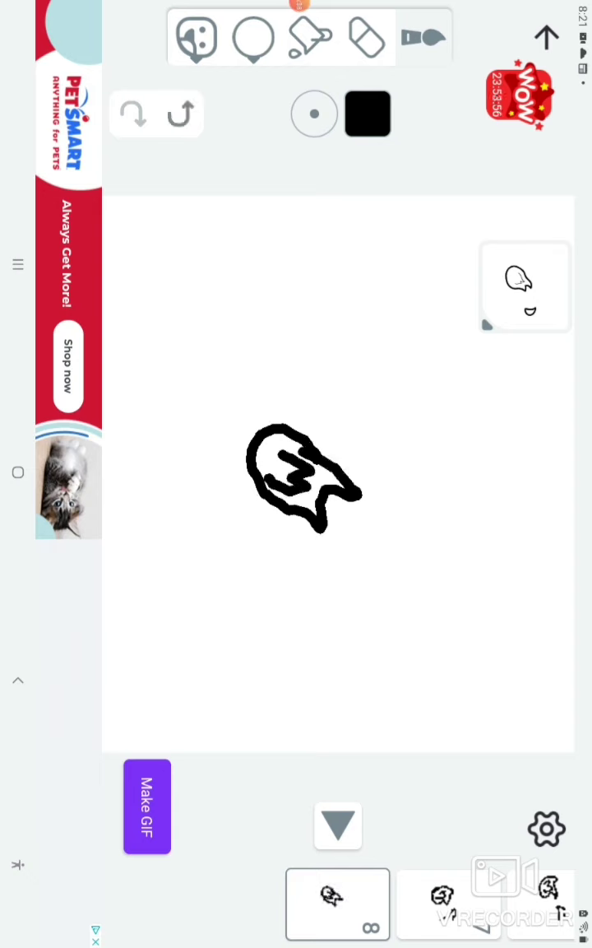
{"action": "mouse_move", "coordinate": [345, 571]}
{"action": "left_mouse_down"}
{"action": "mouse_move", "coordinate": [246, 572]}
{"action": "mouse_move", "coordinate": [263, 613]}
{"action": "mouse_move", "coordinate": [350, 576]}
{"action": "left_mouse_up"}
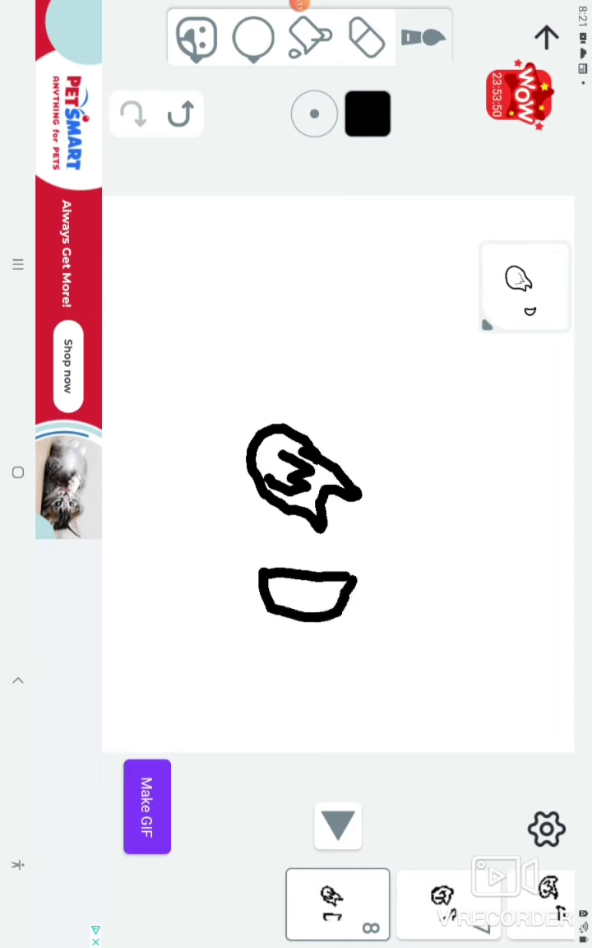
{"action": "left_click", "coordinate": [338, 825]}
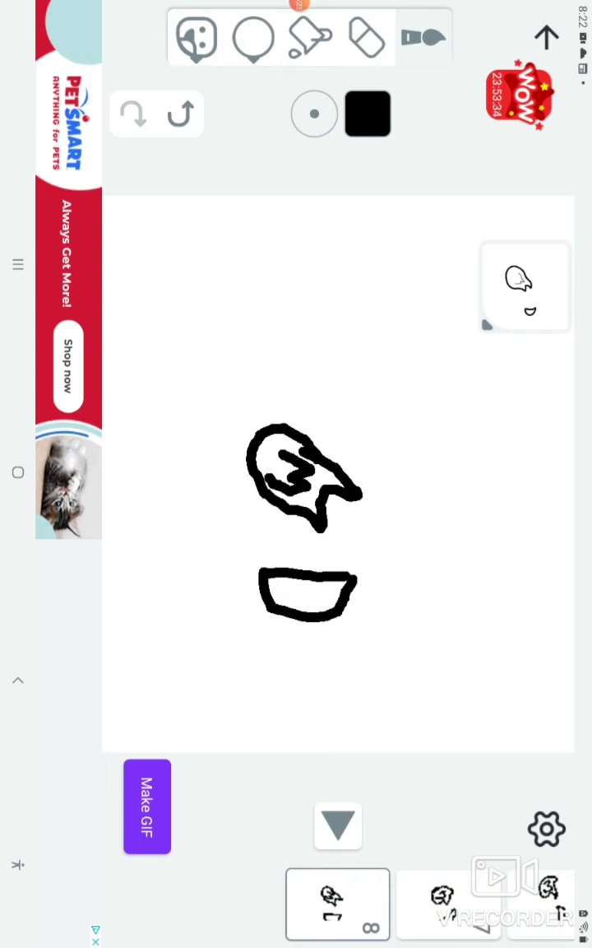
Generate a GIF from the eight-frame animation and wait through the ad for its looping preview.
{"action": "left_click", "coordinate": [337, 473]}
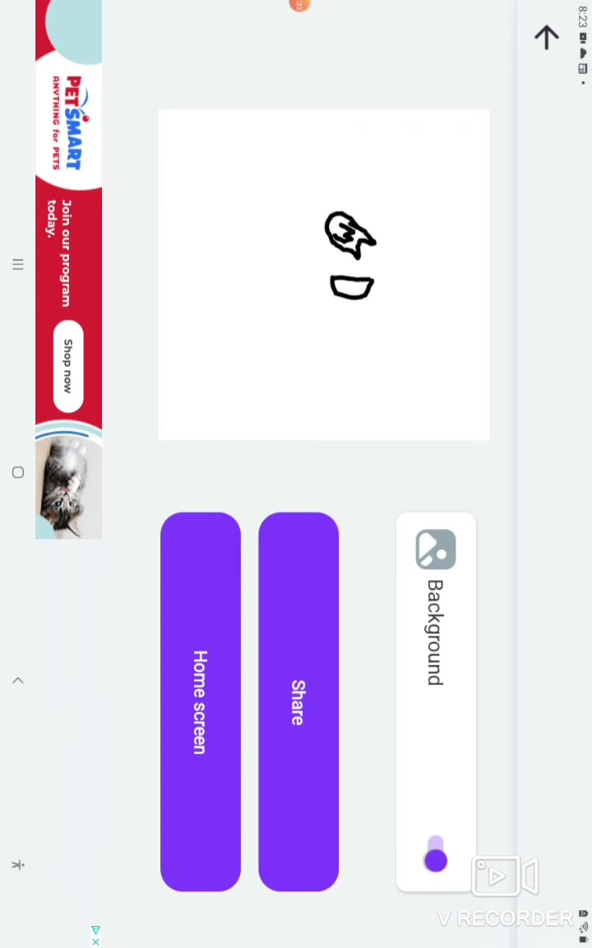
Back out of the GIF completion screen to the Projects page, where a rating prompt appears.
{"action": "left_click", "coordinate": [201, 701]}
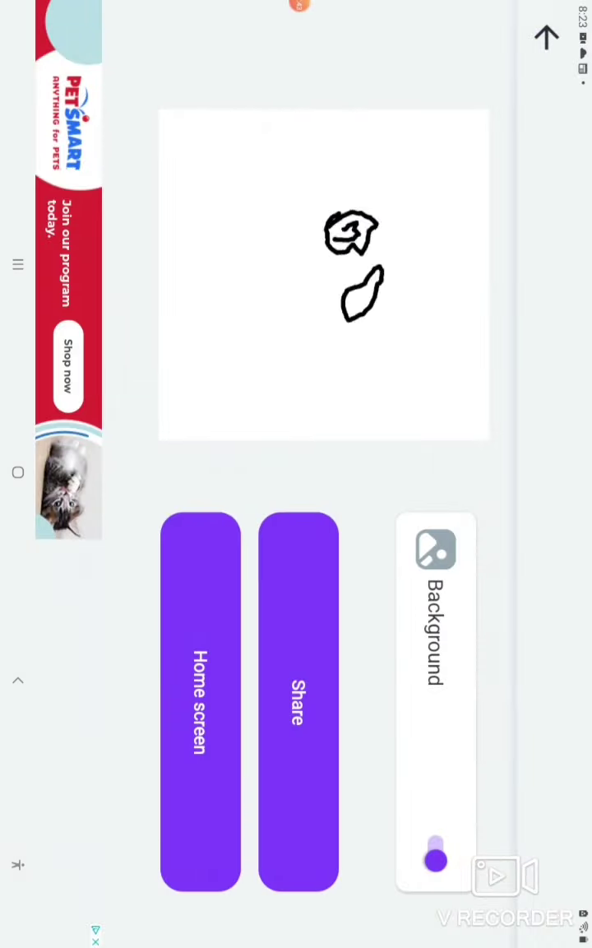
{"action": "left_click", "coordinate": [201, 701]}
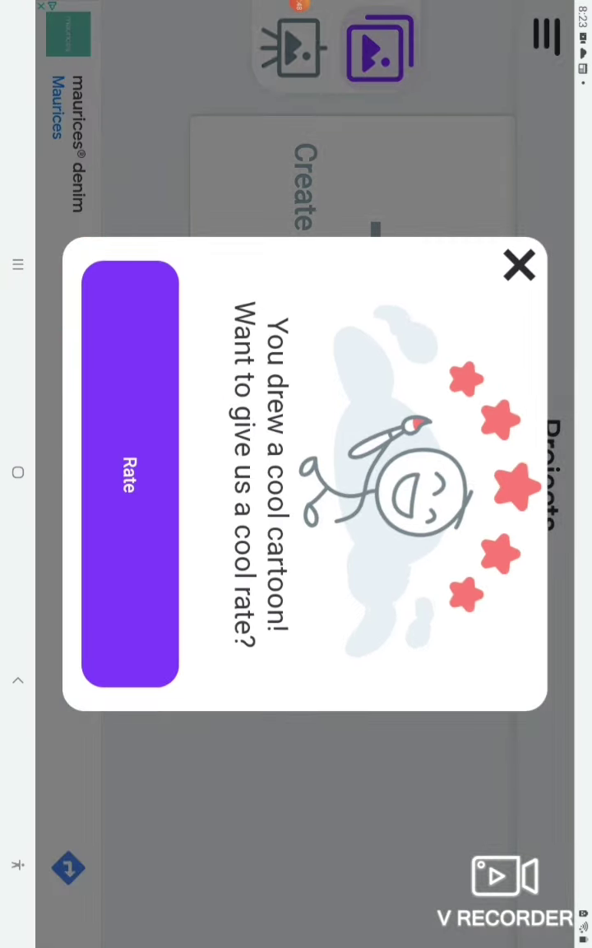
Open Stickman's Google Play listing from the rating prompt, then return to Projects.
{"action": "left_click", "coordinate": [129, 473]}
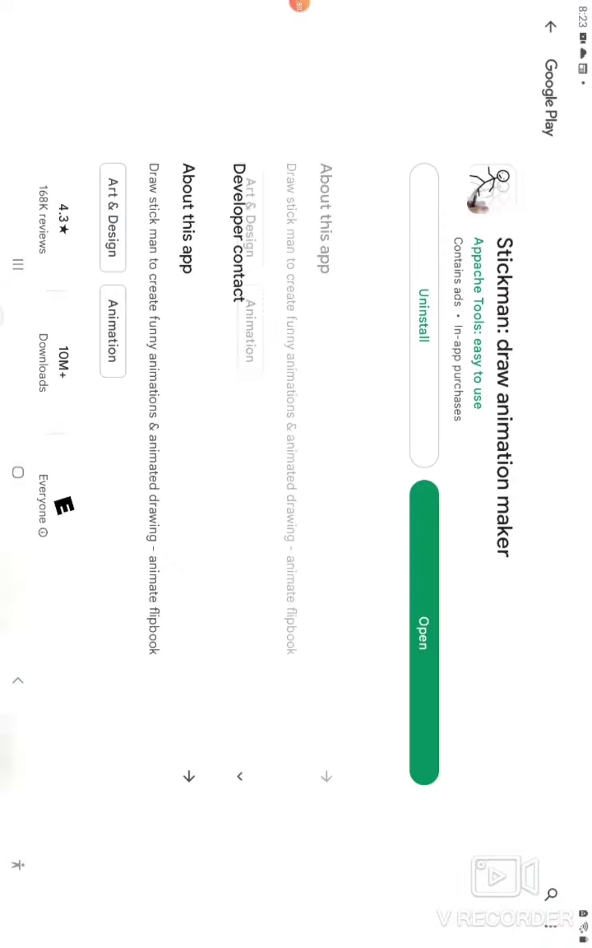
{"action": "left_click", "coordinate": [18, 680]}
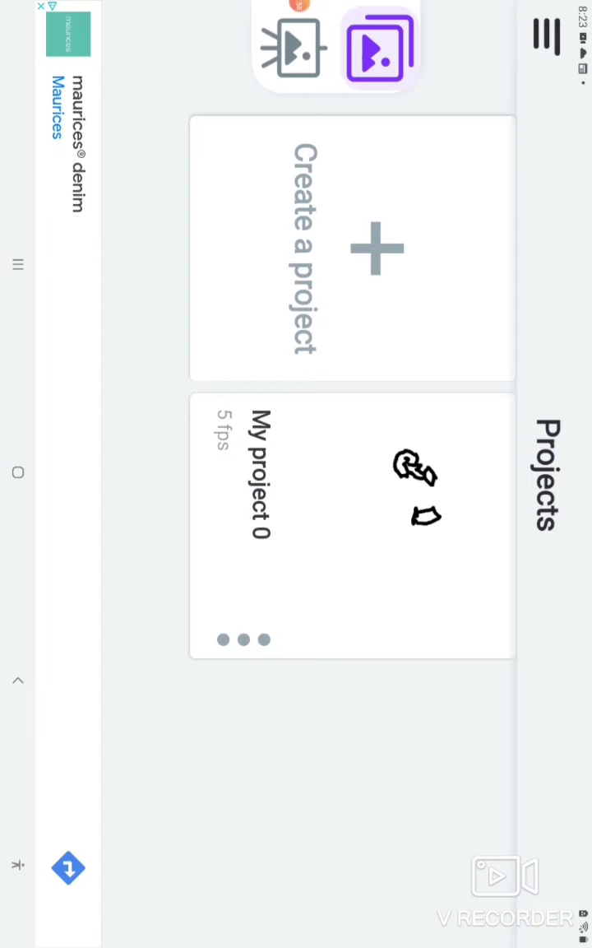
Browse Drawing lessons past the dancing and animal lessons and open the lying stickman lesson.
{"action": "left_click", "coordinate": [293, 48]}
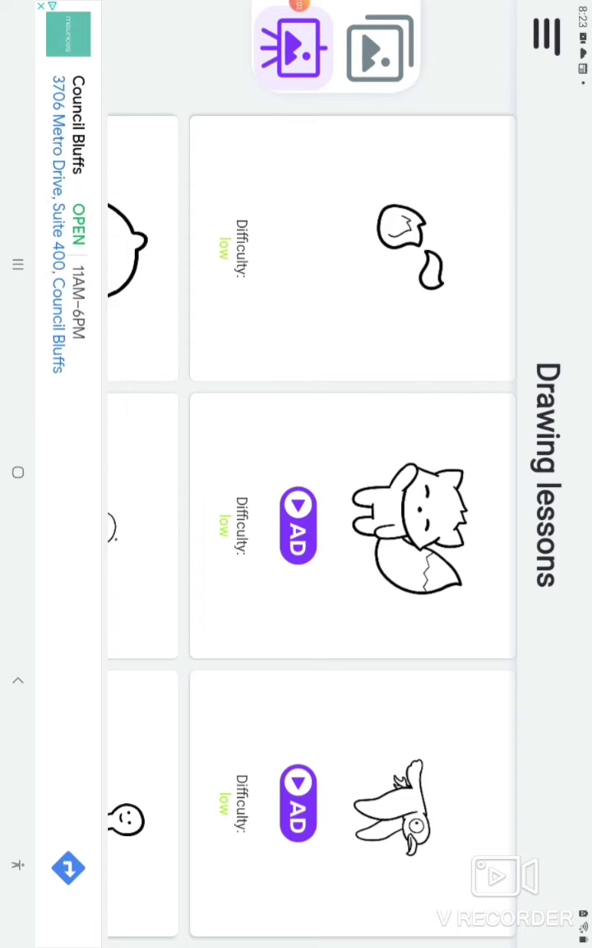
{"action": "scroll", "coordinate": [312, 527], "scroll_direction": "left", "scroll_amount": 3}
{"action": "scroll", "coordinate": [313, 526], "scroll_direction": "left", "scroll_amount": 3}
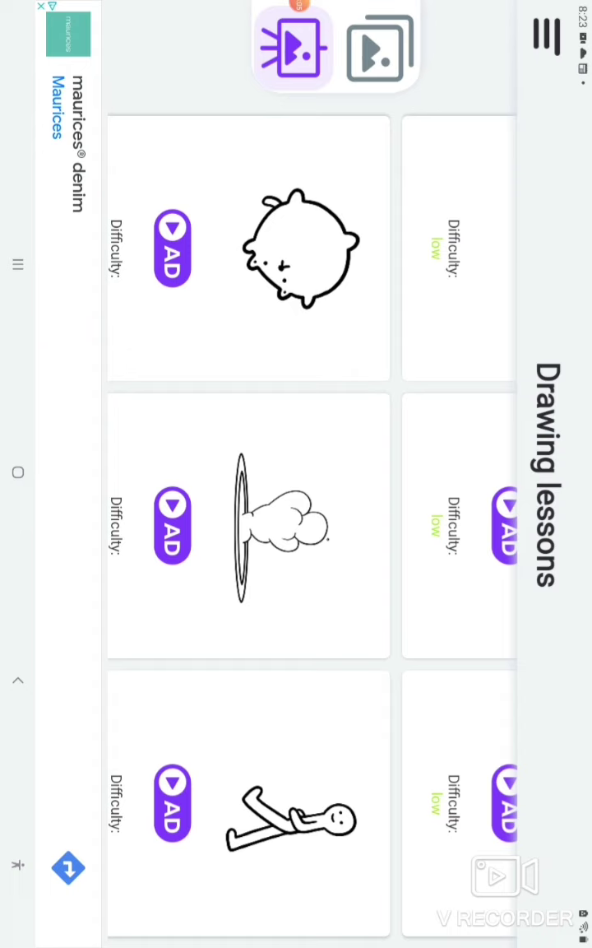
{"action": "scroll", "coordinate": [313, 527], "scroll_direction": "left", "scroll_amount": 3}
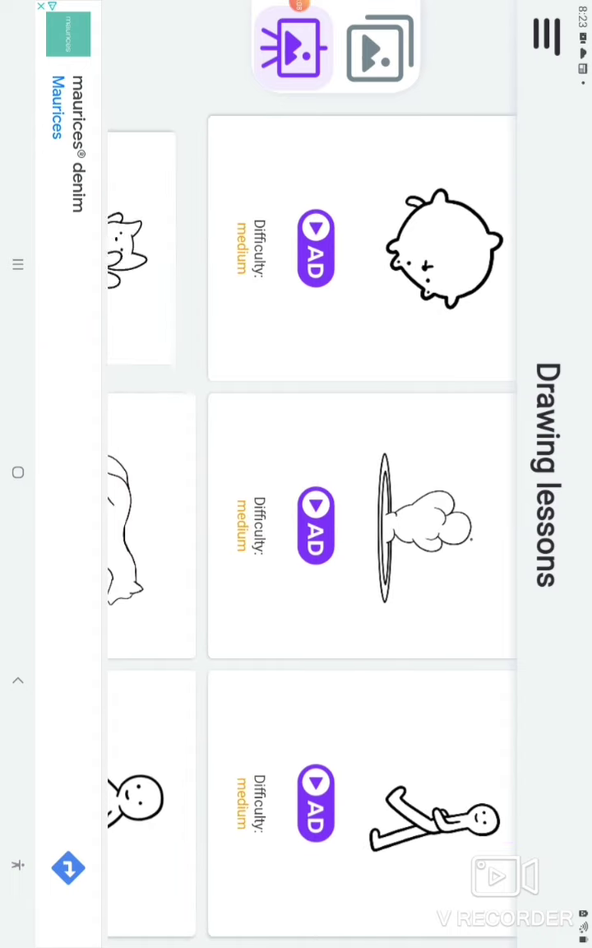
{"action": "scroll", "coordinate": [313, 527], "scroll_direction": "left", "scroll_amount": 3}
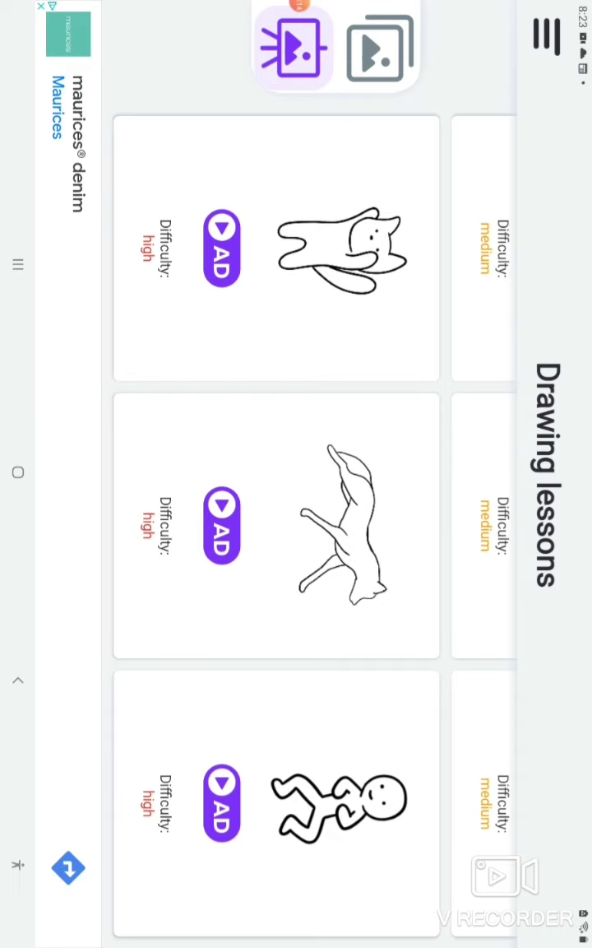
{"action": "left_click", "coordinate": [276, 802]}
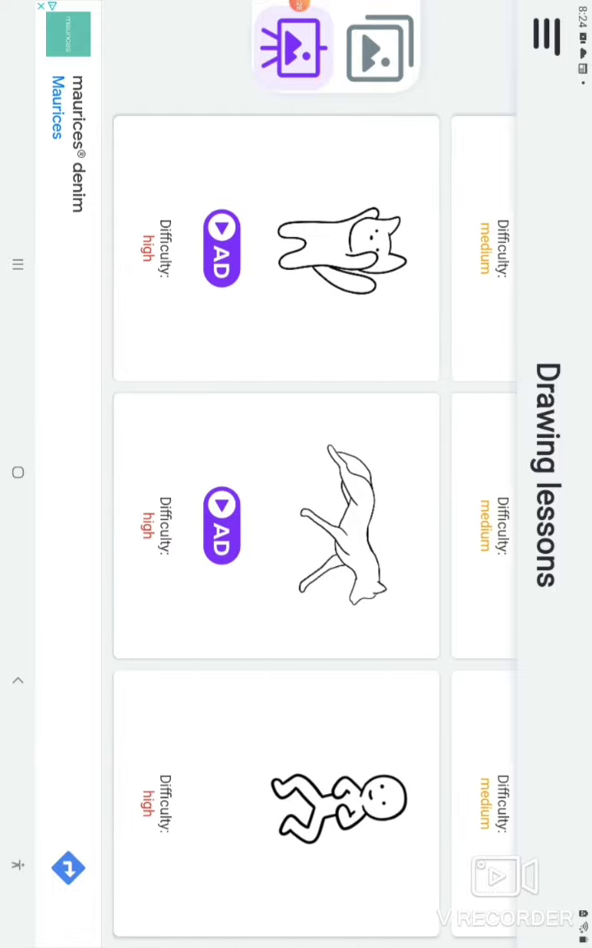
{"action": "left_click", "coordinate": [222, 526]}
{"action": "left_click", "coordinate": [171, 743]}
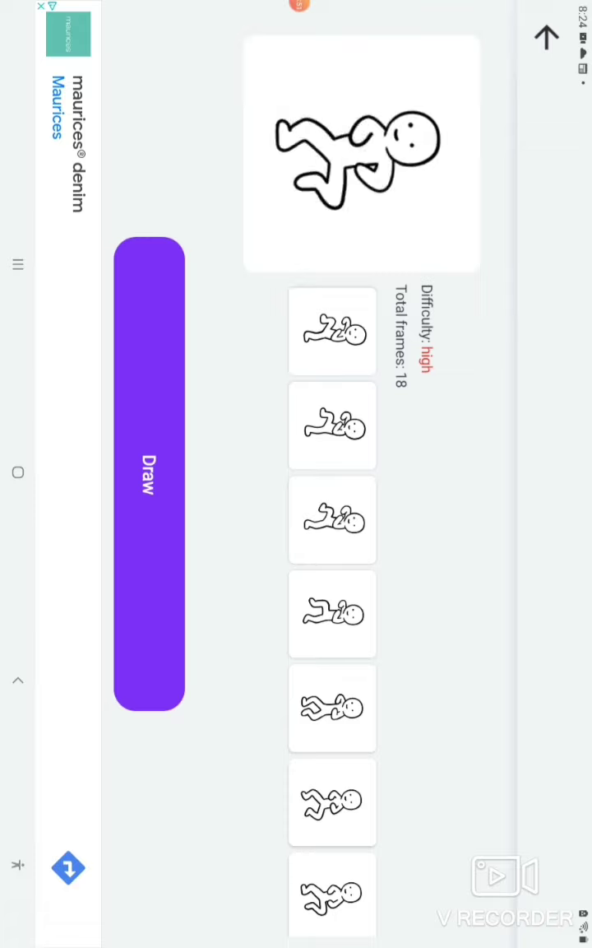
Start tracing the lesson and draw frame 1's raised leg, lower leg and body line.
{"action": "left_click", "coordinate": [149, 473]}
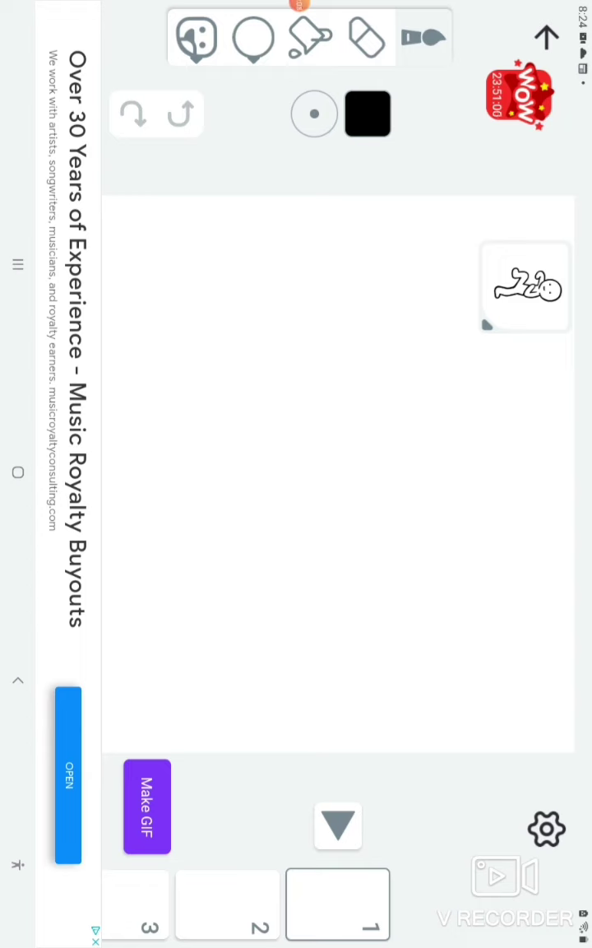
{"action": "left_click_drag", "start_coordinate": [284, 451], "coordinate": [303, 426]}
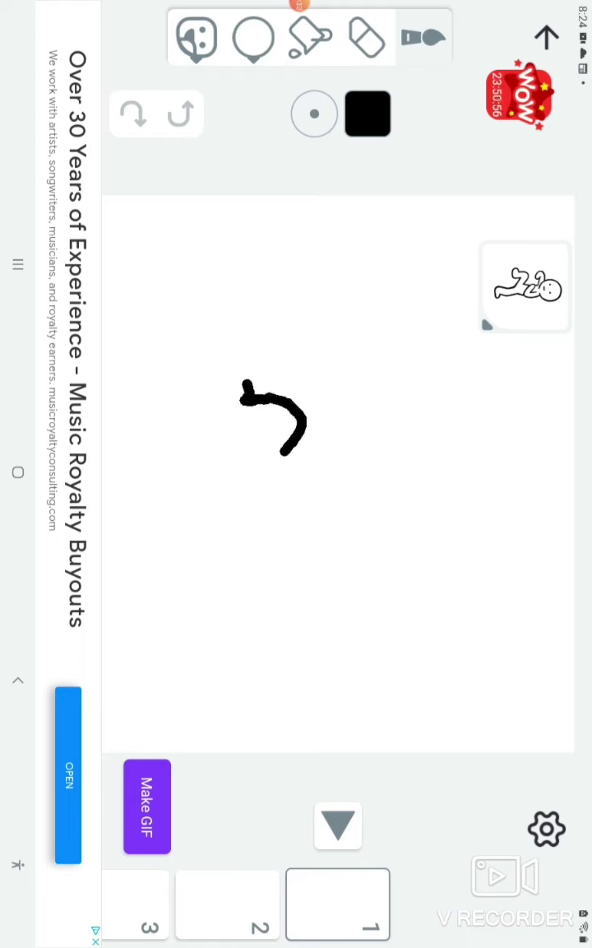
{"action": "left_click_drag", "start_coordinate": [232, 364], "coordinate": [217, 413]}
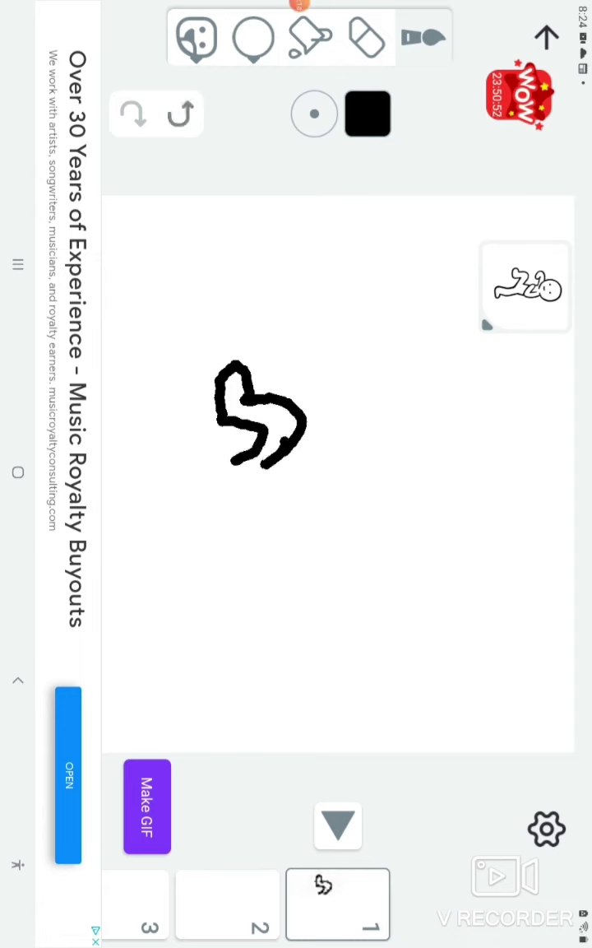
{"action": "left_click_drag", "start_coordinate": [232, 459], "coordinate": [210, 470]}
{"action": "left_click_drag", "start_coordinate": [157, 467], "coordinate": [160, 518]}
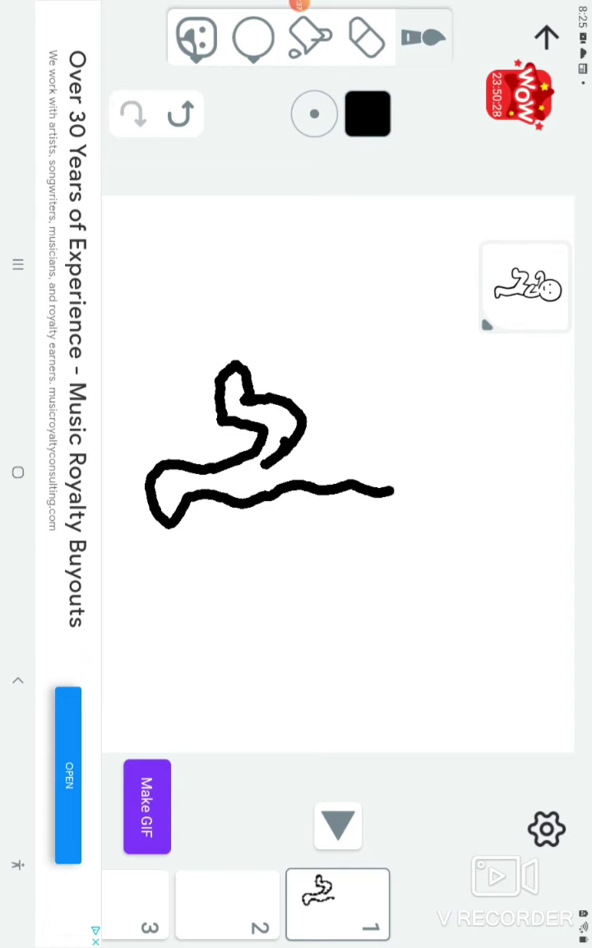
Draw the head with face details, the resting and raised arms, then add blank frame 2.
{"action": "left_click_drag", "start_coordinate": [405, 473], "coordinate": [396, 416]}
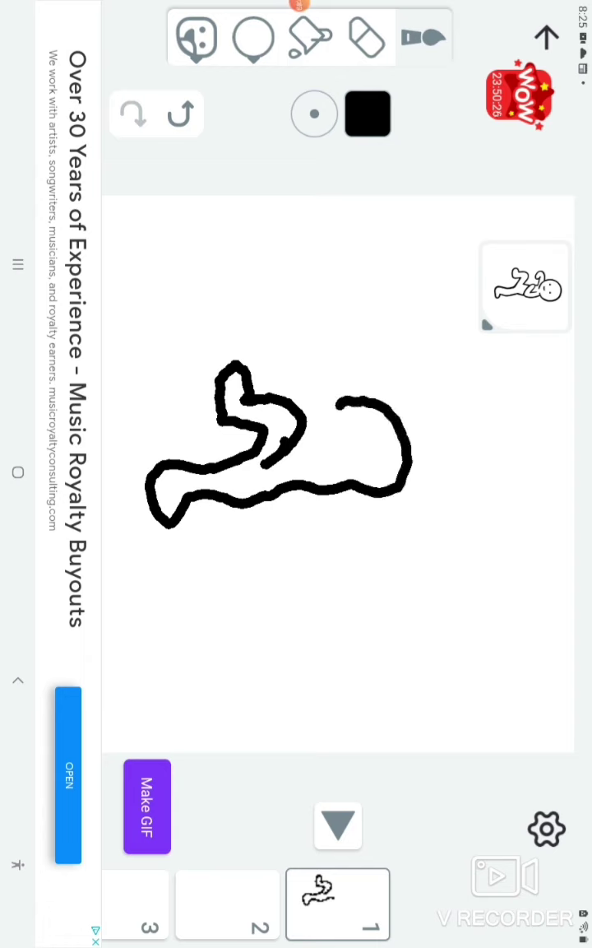
{"action": "left_click", "coordinate": [338, 825]}
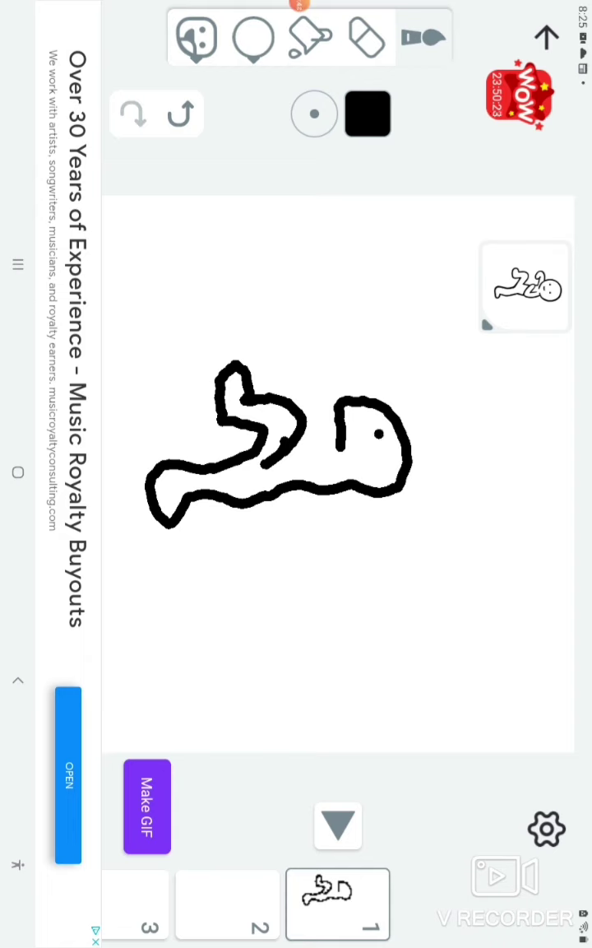
{"action": "left_click_drag", "start_coordinate": [362, 435], "coordinate": [361, 456]}
{"action": "left_click", "coordinate": [338, 825]}
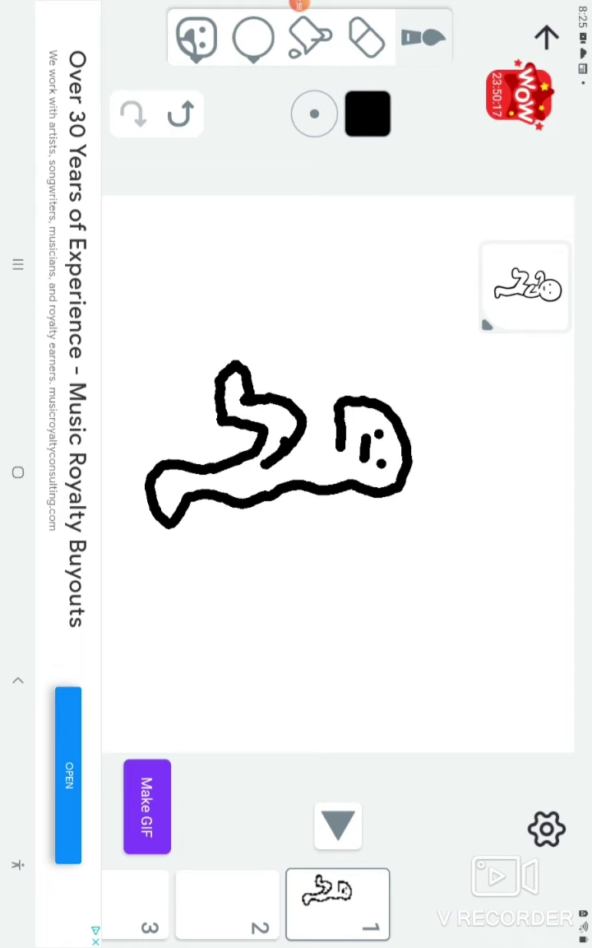
{"action": "left_click_drag", "start_coordinate": [314, 467], "coordinate": [341, 472]}
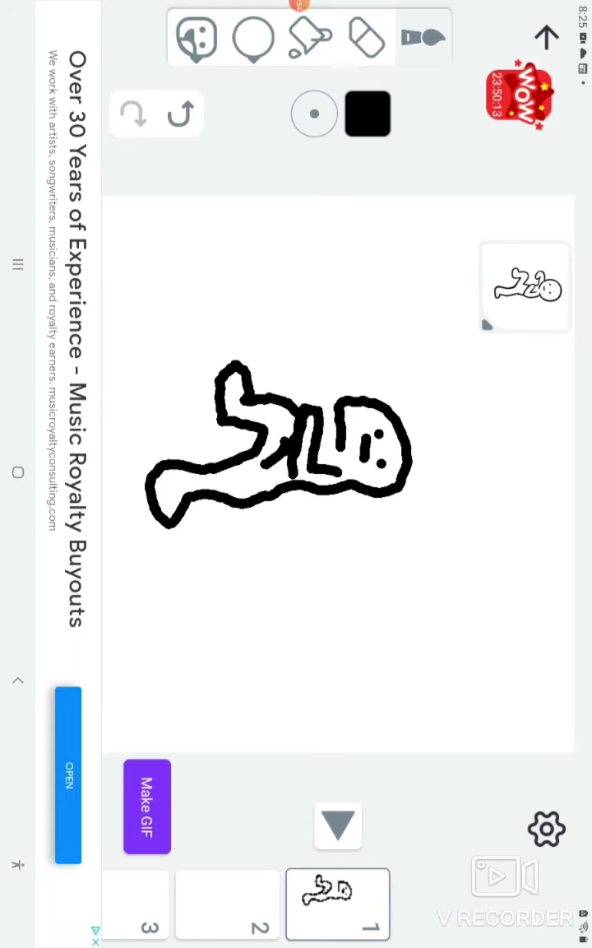
{"action": "left_click", "coordinate": [338, 825]}
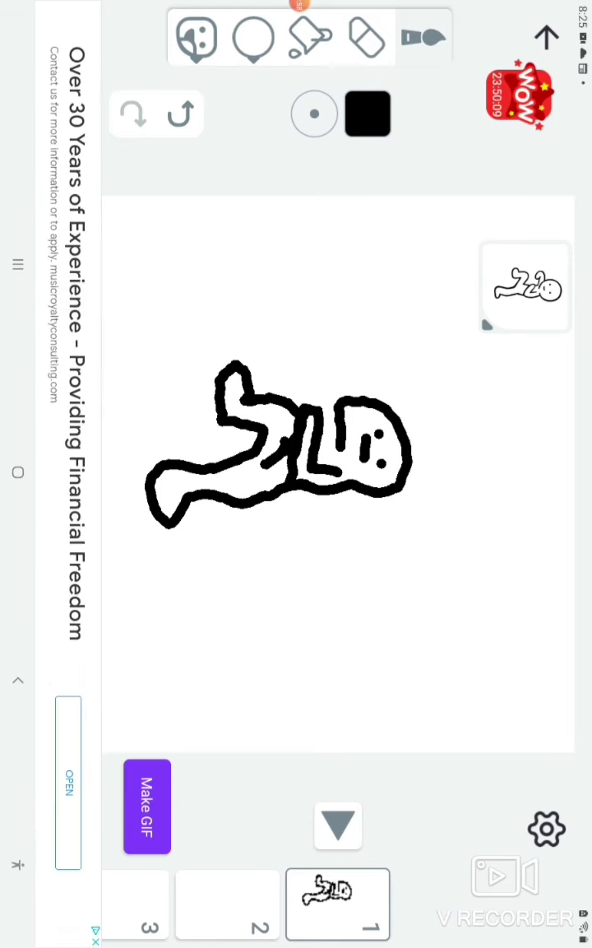
{"action": "left_click_drag", "start_coordinate": [299, 379], "coordinate": [293, 374]}
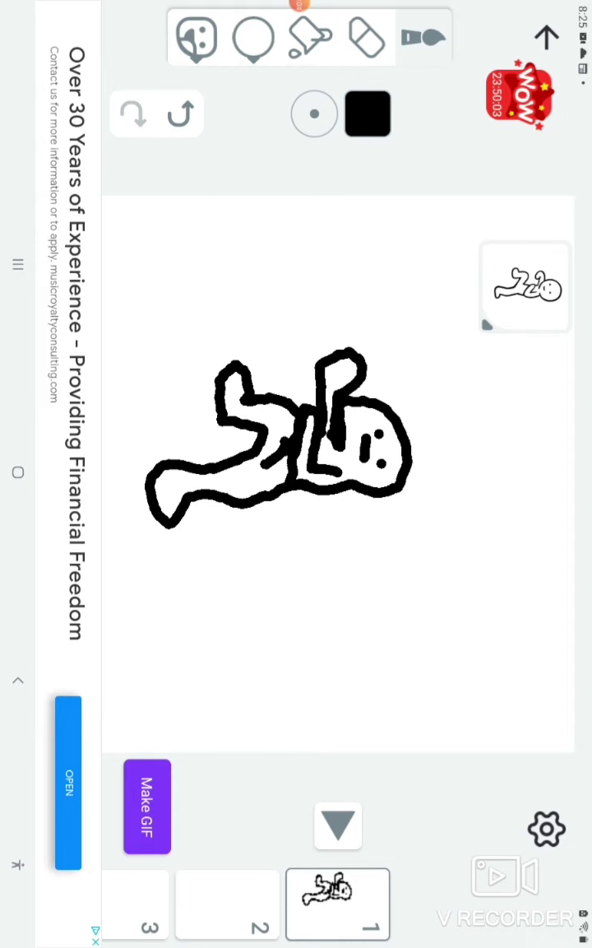
{"action": "left_click", "coordinate": [337, 825]}
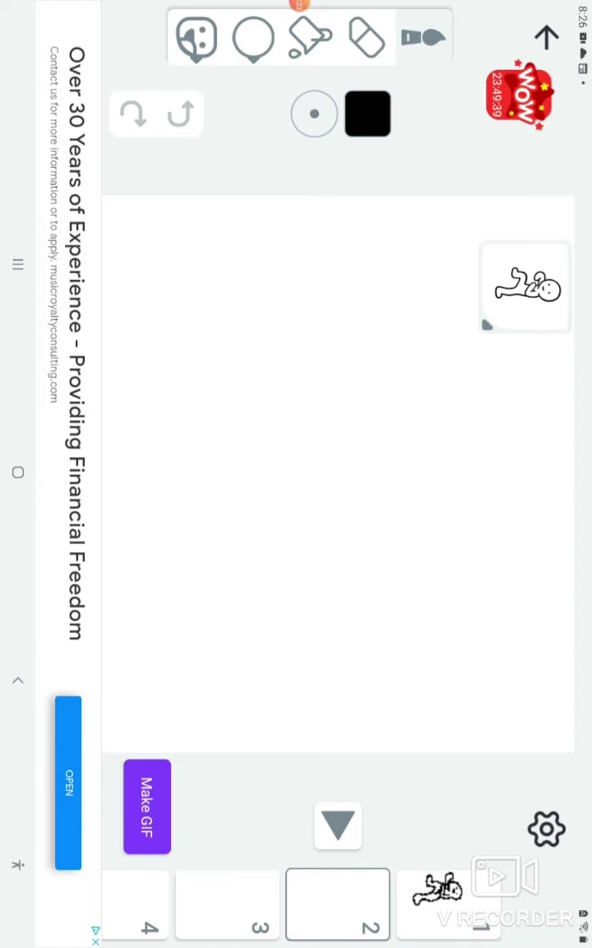
Draw frame 2's head with two eyes and a line across the face.
{"action": "mouse_move", "coordinate": [443, 432]}
{"action": "left_mouse_down"}
{"action": "mouse_move", "coordinate": [327, 415]}
{"action": "mouse_move", "coordinate": [432, 428]}
{"action": "left_mouse_up"}
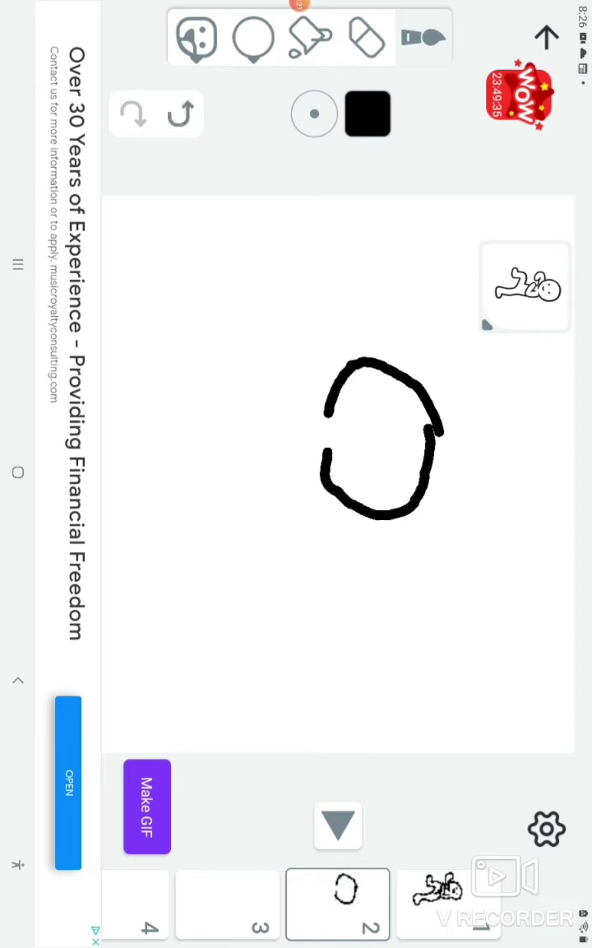
{"action": "left_click", "coordinate": [389, 412]}
{"action": "left_click", "coordinate": [389, 470]}
{"action": "left_click_drag", "start_coordinate": [365, 403], "coordinate": [362, 470]}
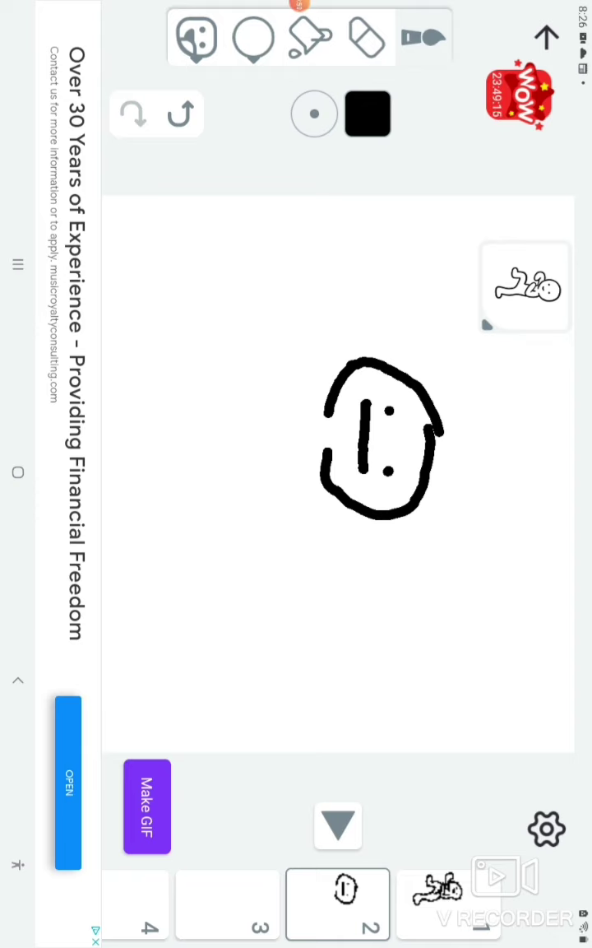
Trace the curved and raised limbs, the arm across the body and the leg stretched left.
{"action": "mouse_move", "coordinate": [333, 492]}
{"action": "left_mouse_down"}
{"action": "mouse_move", "coordinate": [286, 444]}
{"action": "mouse_move", "coordinate": [280, 395]}
{"action": "mouse_move", "coordinate": [247, 411]}
{"action": "mouse_move", "coordinate": [247, 493]}
{"action": "mouse_move", "coordinate": [362, 516]}
{"action": "left_mouse_up"}
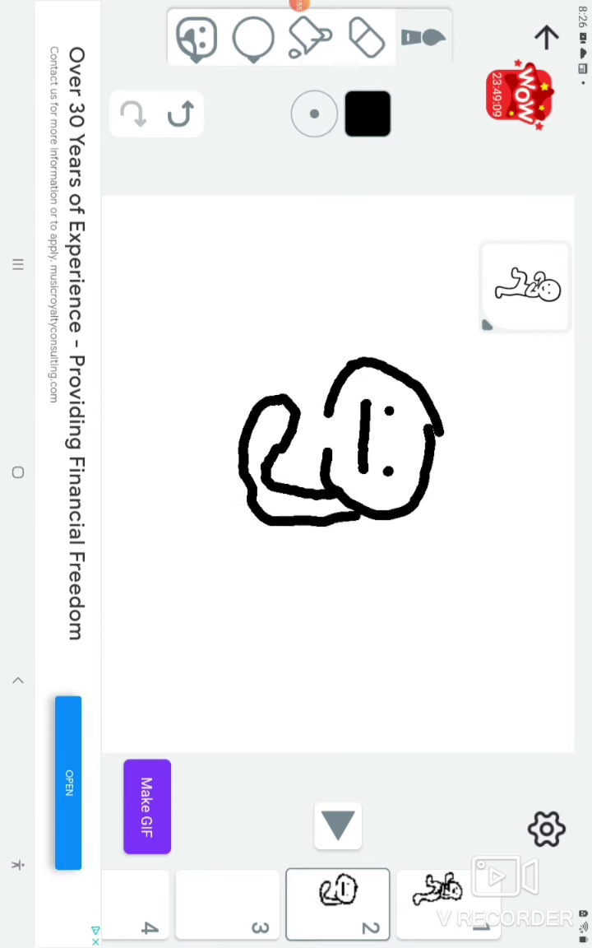
{"action": "mouse_move", "coordinate": [315, 342]}
{"action": "left_mouse_down"}
{"action": "mouse_move", "coordinate": [329, 325]}
{"action": "mouse_move", "coordinate": [288, 346]}
{"action": "mouse_move", "coordinate": [327, 364]}
{"action": "left_mouse_up"}
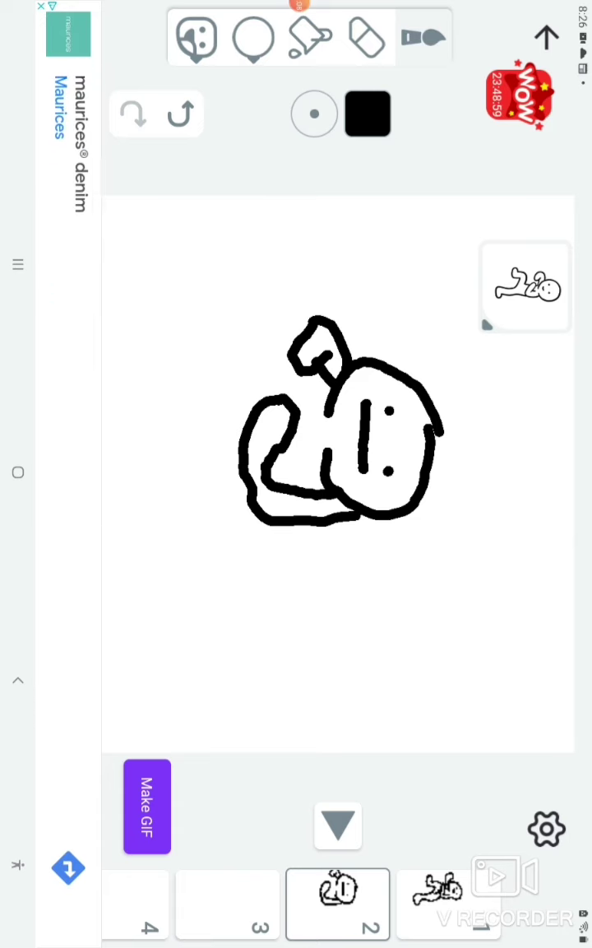
{"action": "left_click", "coordinate": [286, 459]}
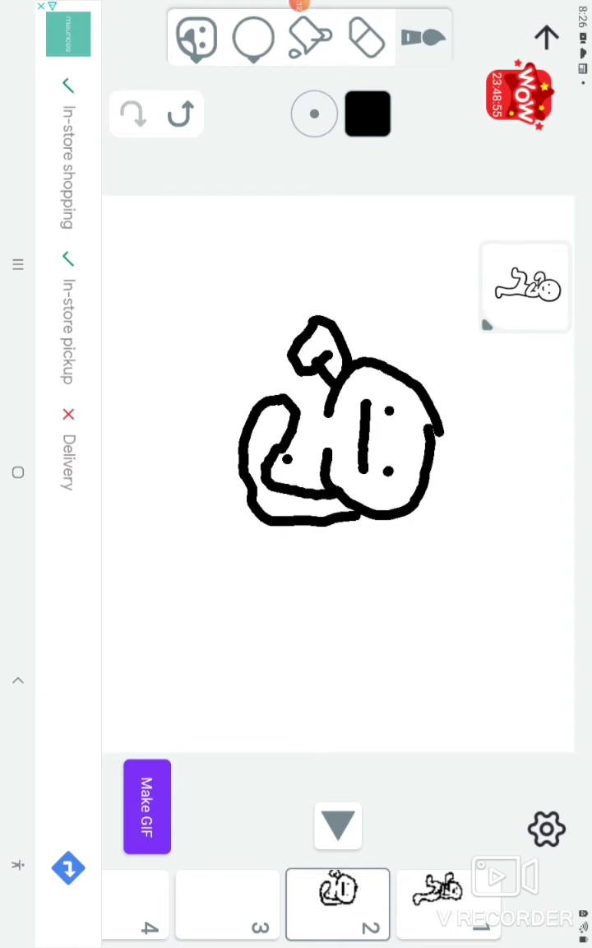
{"action": "left_click_drag", "start_coordinate": [320, 362], "coordinate": [237, 378]}
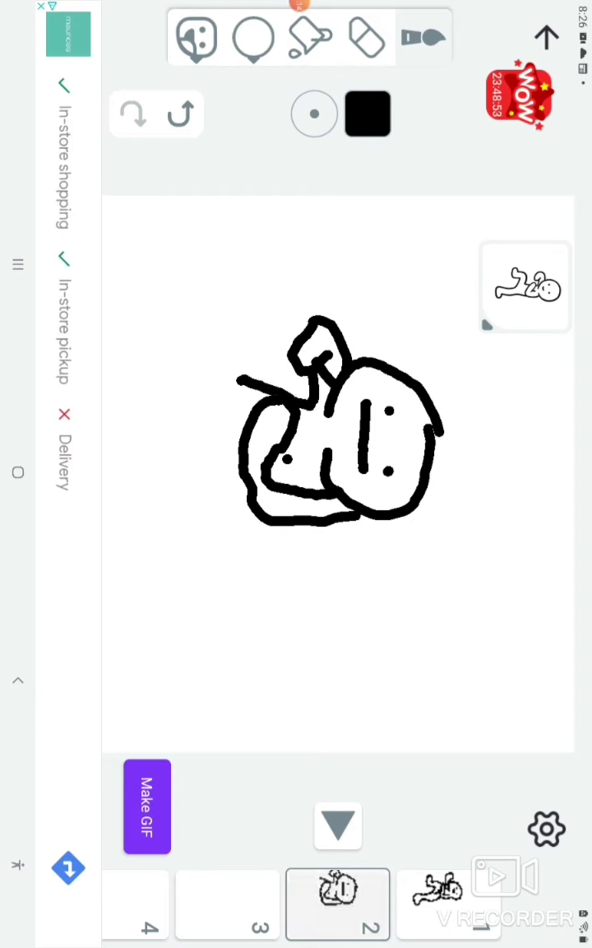
{"action": "mouse_move", "coordinate": [239, 448]}
{"action": "left_mouse_down"}
{"action": "mouse_move", "coordinate": [187, 464]}
{"action": "mouse_move", "coordinate": [132, 504]}
{"action": "mouse_move", "coordinate": [113, 477]}
{"action": "mouse_move", "coordinate": [144, 448]}
{"action": "mouse_move", "coordinate": [176, 435]}
{"action": "mouse_move", "coordinate": [163, 427]}
{"action": "mouse_move", "coordinate": [177, 451]}
{"action": "left_mouse_up"}
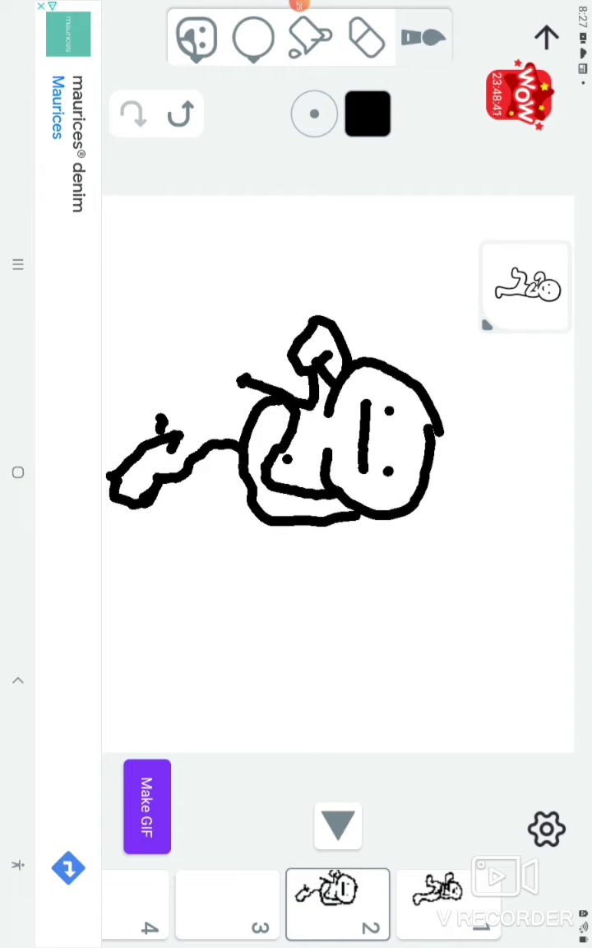
{"action": "mouse_move", "coordinate": [242, 378]}
{"action": "left_mouse_down"}
{"action": "mouse_move", "coordinate": [247, 342]}
{"action": "mouse_move", "coordinate": [222, 339]}
{"action": "mouse_move", "coordinate": [218, 325]}
{"action": "mouse_move", "coordinate": [188, 328]}
{"action": "mouse_move", "coordinate": [186, 374]}
{"action": "mouse_move", "coordinate": [210, 403]}
{"action": "mouse_move", "coordinate": [177, 448]}
{"action": "left_mouse_up"}
{"action": "left_click_drag", "start_coordinate": [219, 402], "coordinate": [201, 417]}
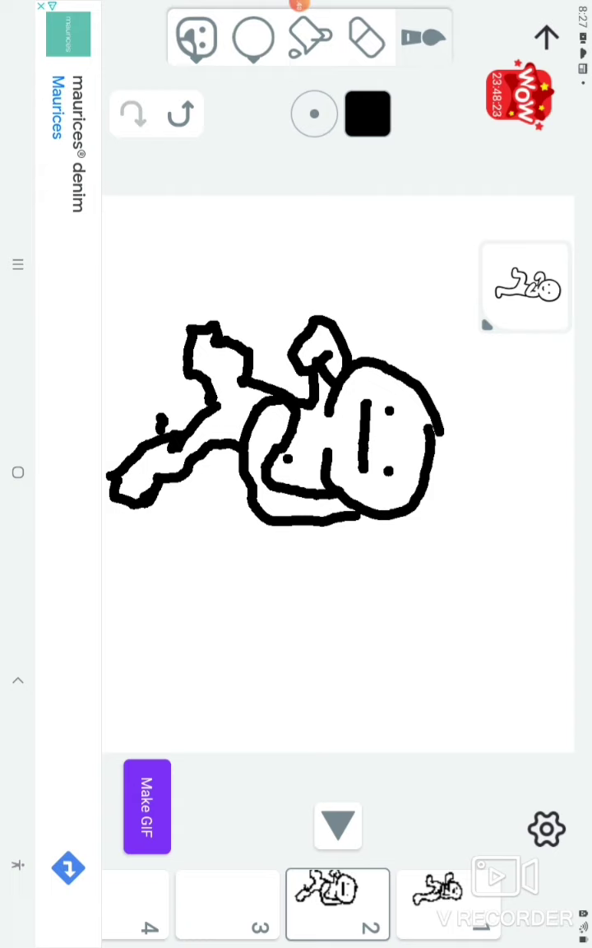
{"action": "left_click_drag", "start_coordinate": [275, 462], "coordinate": [306, 469]}
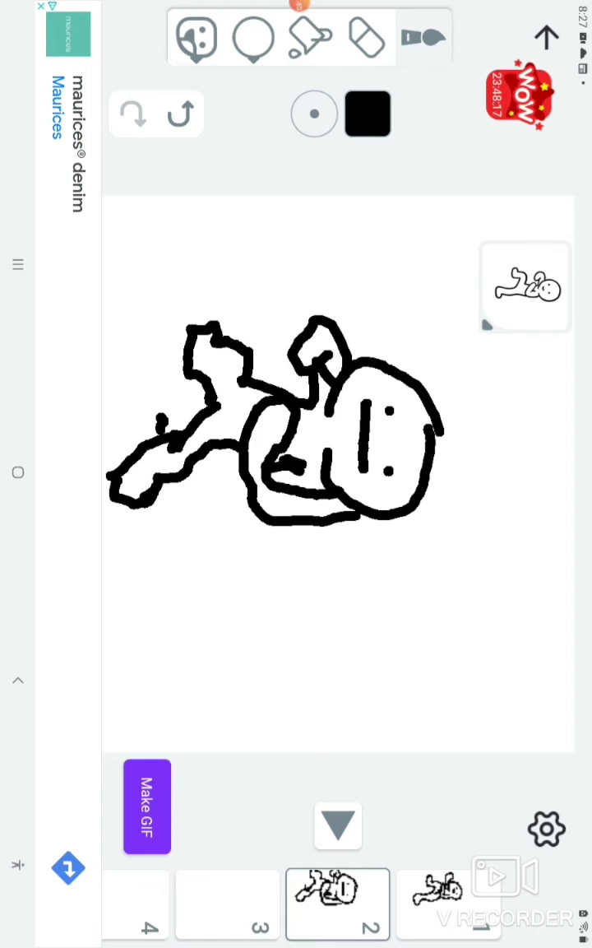
Add frame 3, flipping back to frame 2 to compare, and settle on the blank frame 3.
{"action": "left_click", "coordinate": [337, 902]}
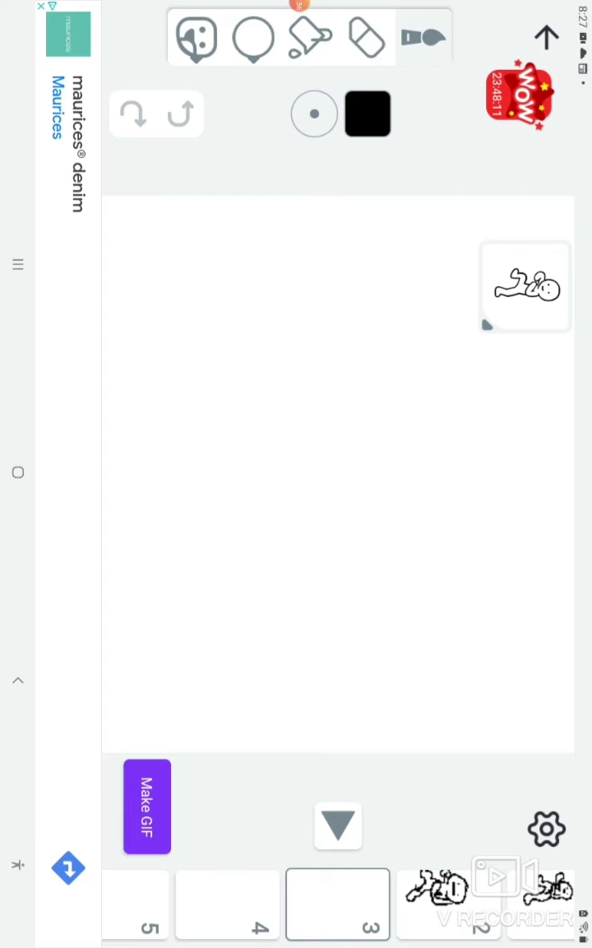
{"action": "left_click", "coordinate": [444, 901]}
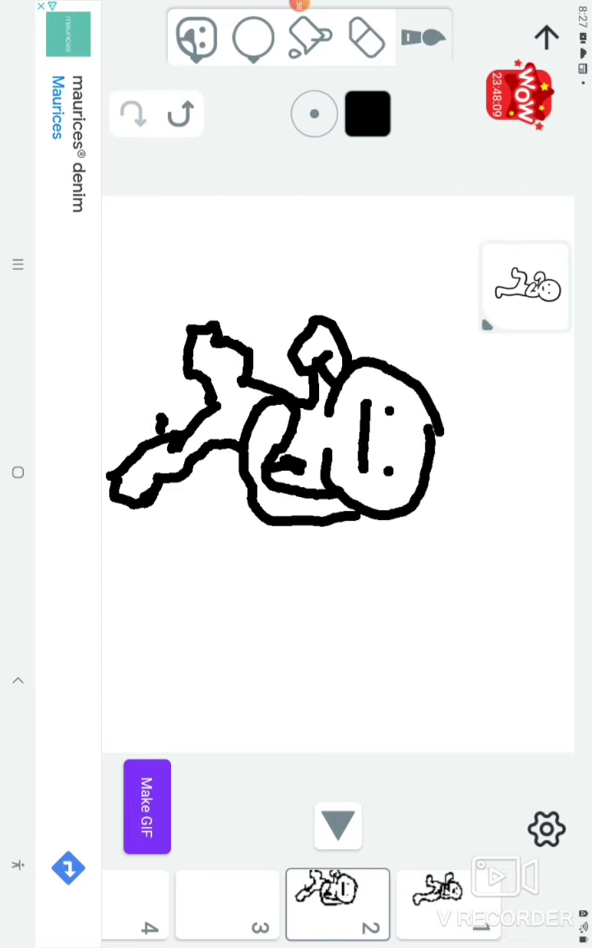
{"action": "left_click", "coordinate": [228, 902]}
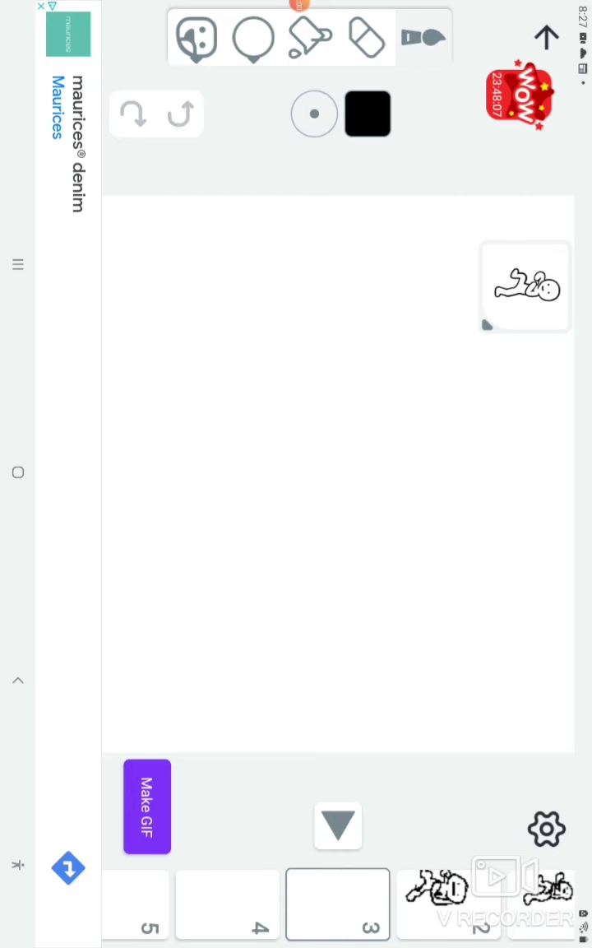
{"action": "left_click", "coordinate": [444, 900]}
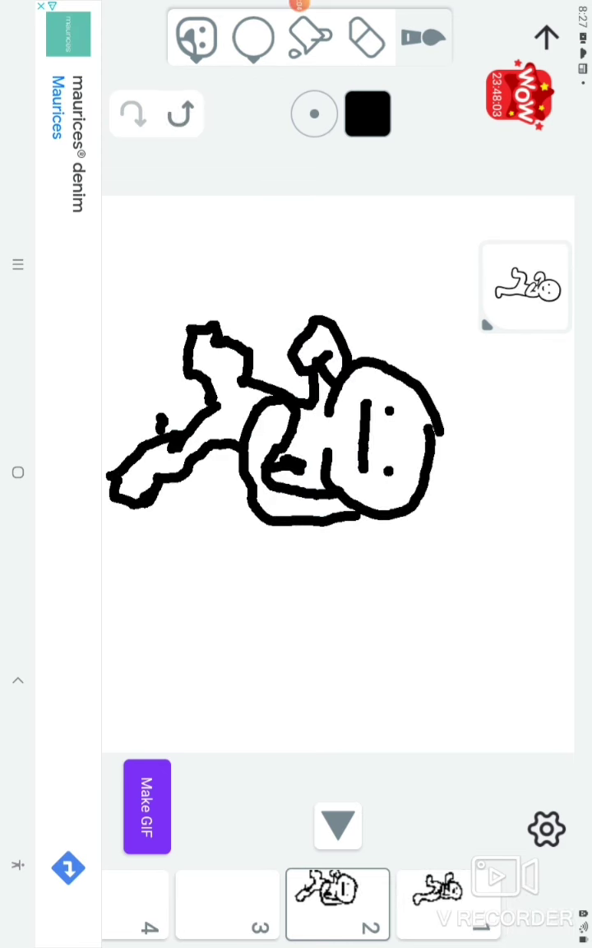
{"action": "left_click", "coordinate": [227, 902]}
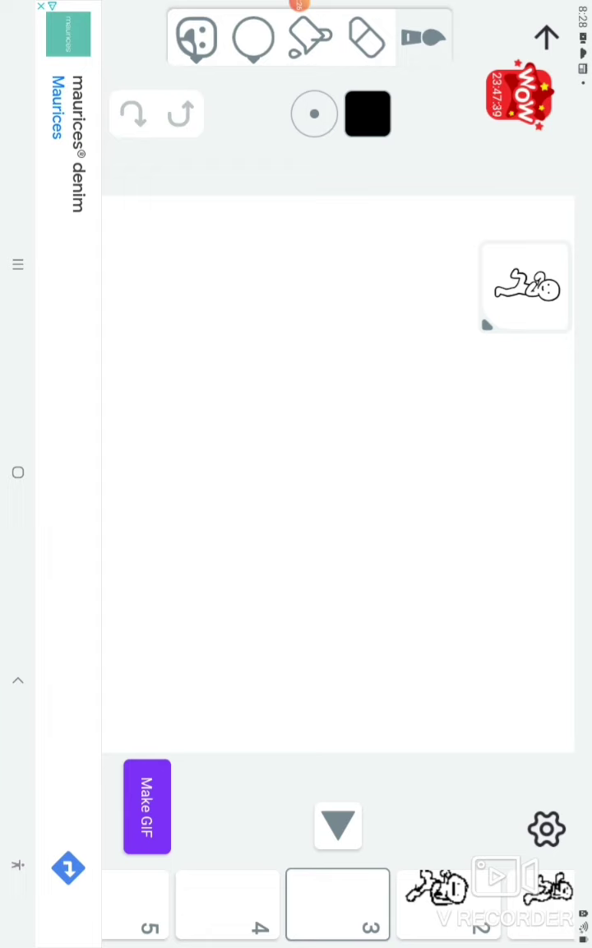
Draw frame 3's head outline with chin, nose and two eye dots.
{"action": "mouse_move", "coordinate": [323, 403]}
{"action": "left_mouse_down"}
{"action": "mouse_move", "coordinate": [378, 538]}
{"action": "mouse_move", "coordinate": [311, 484]}
{"action": "left_mouse_up"}
{"action": "left_click_drag", "start_coordinate": [367, 407], "coordinate": [380, 462]}
{"action": "left_click", "coordinate": [413, 405]}
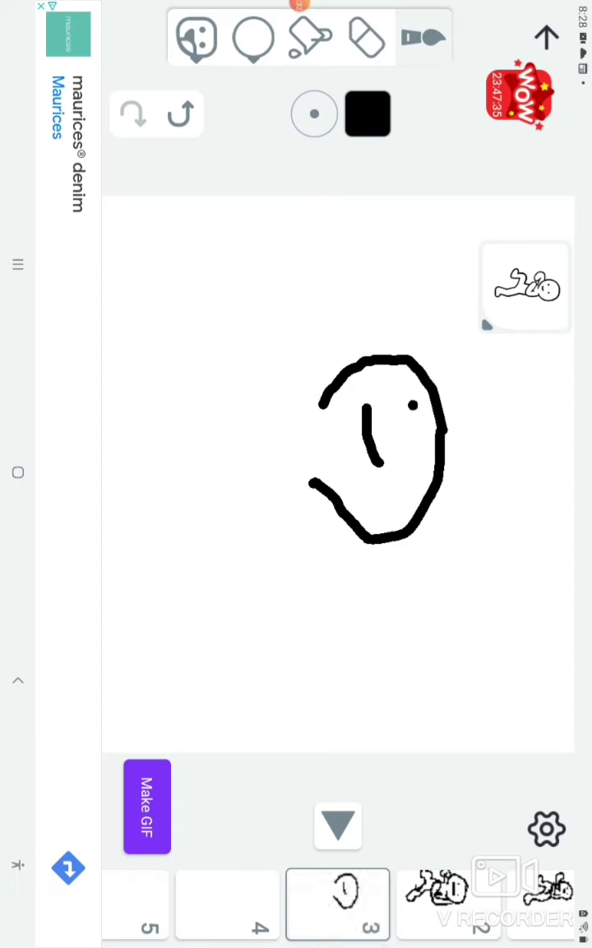
{"action": "left_click", "coordinate": [418, 466]}
Draw the bent lower arm and the raised arm, refined with short strokes.
{"action": "mouse_move", "coordinate": [321, 513]}
{"action": "left_mouse_down"}
{"action": "mouse_move", "coordinate": [290, 424]}
{"action": "mouse_move", "coordinate": [261, 415]}
{"action": "mouse_move", "coordinate": [249, 449]}
{"action": "mouse_move", "coordinate": [259, 514]}
{"action": "mouse_move", "coordinate": [339, 527]}
{"action": "left_mouse_up"}
{"action": "left_click_drag", "start_coordinate": [309, 481], "coordinate": [342, 518]}
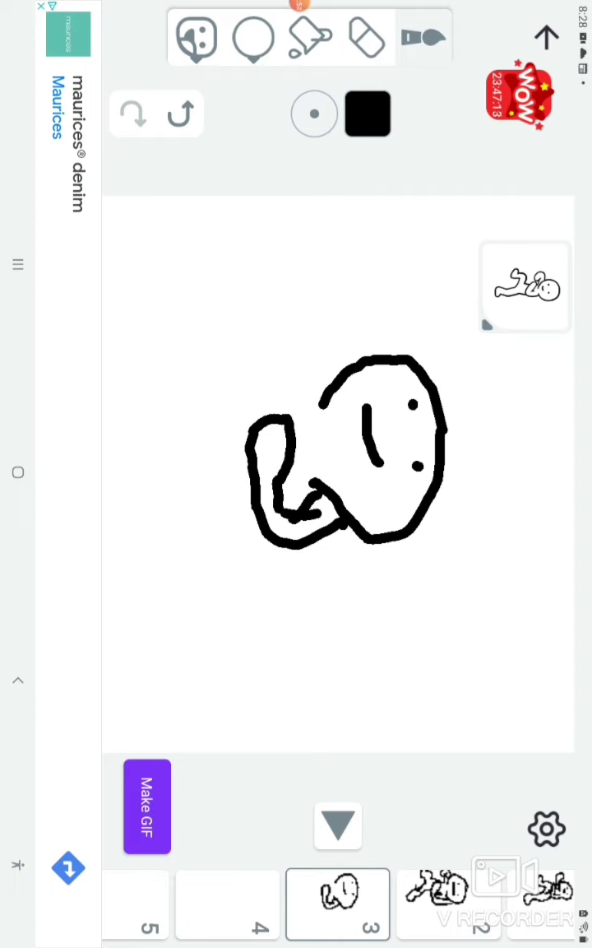
{"action": "mouse_move", "coordinate": [323, 401]}
{"action": "left_mouse_down"}
{"action": "mouse_move", "coordinate": [265, 399]}
{"action": "mouse_move", "coordinate": [289, 374]}
{"action": "mouse_move", "coordinate": [317, 424]}
{"action": "left_mouse_up"}
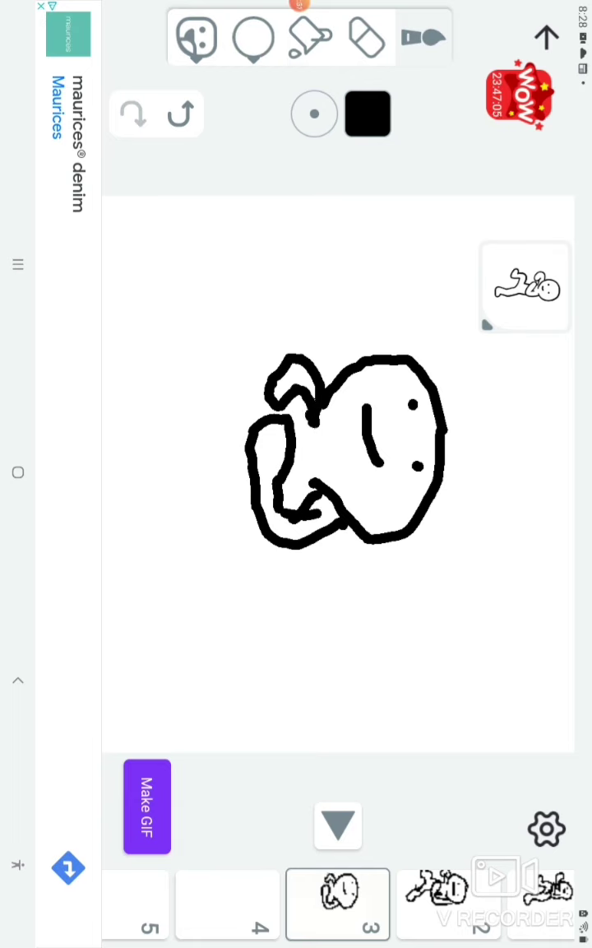
{"action": "left_click_drag", "start_coordinate": [286, 362], "coordinate": [272, 405]}
{"action": "left_click_drag", "start_coordinate": [285, 483], "coordinate": [310, 482]}
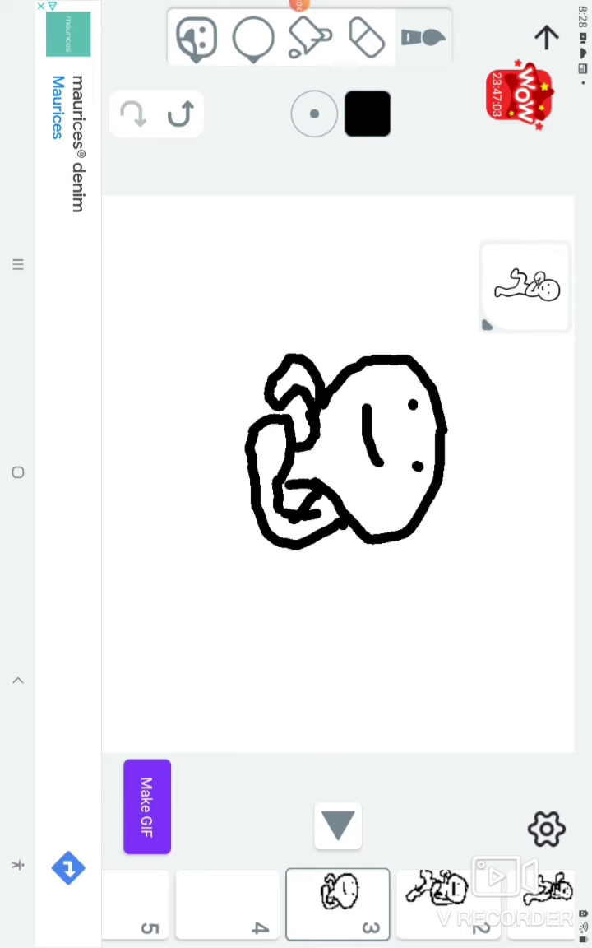
{"action": "mouse_move", "coordinate": [235, 438]}
{"action": "left_mouse_down"}
{"action": "mouse_move", "coordinate": [247, 434]}
{"action": "mouse_move", "coordinate": [226, 397]}
{"action": "mouse_move", "coordinate": [160, 380]}
{"action": "mouse_move", "coordinate": [194, 448]}
{"action": "mouse_move", "coordinate": [238, 477]}
{"action": "left_mouse_up"}
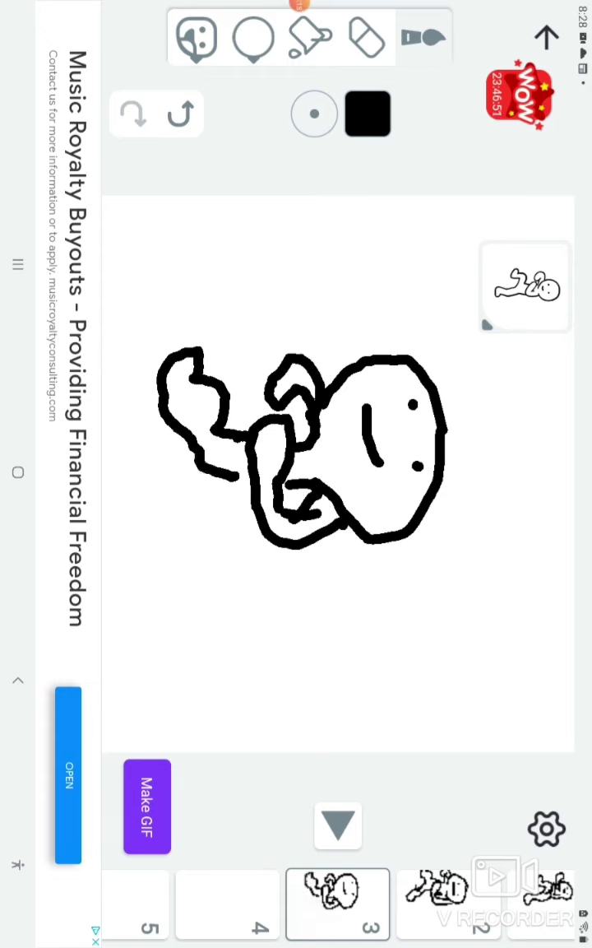
Draw the leg reaching left with lower leg and foot, joined to the body.
{"action": "mouse_move", "coordinate": [224, 482]}
{"action": "left_mouse_down"}
{"action": "mouse_move", "coordinate": [168, 496]}
{"action": "mouse_move", "coordinate": [148, 486]}
{"action": "left_mouse_up"}
{"action": "left_click_drag", "start_coordinate": [132, 473], "coordinate": [202, 535]}
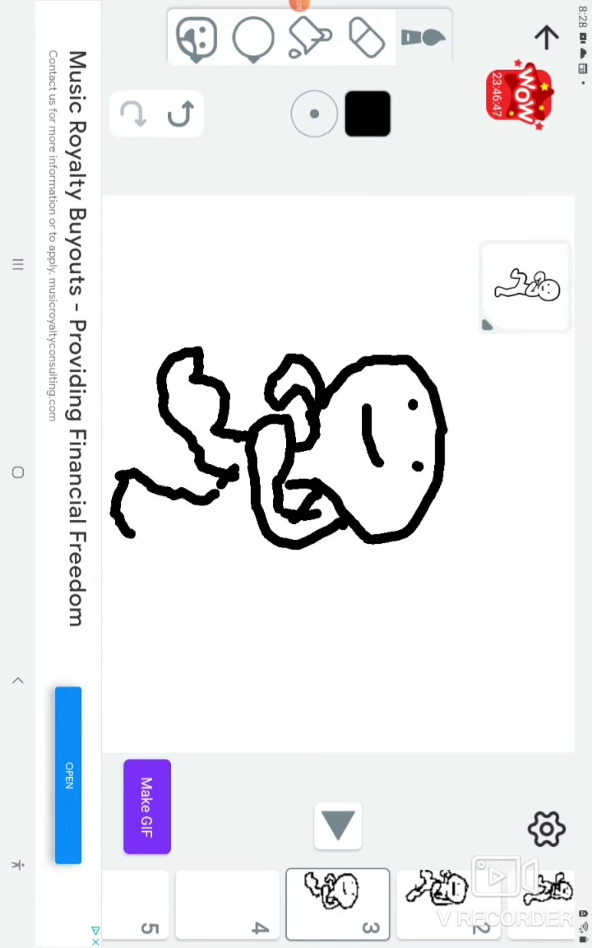
{"action": "left_click_drag", "start_coordinate": [181, 485], "coordinate": [238, 450]}
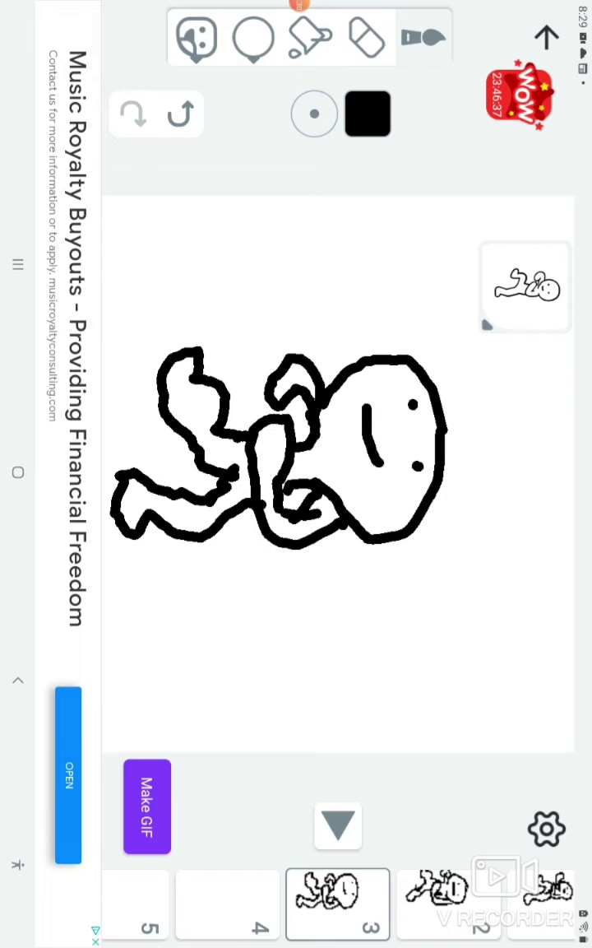
Play and stop the three-frame animation repeatedly to check the motion.
{"action": "left_click", "coordinate": [338, 825]}
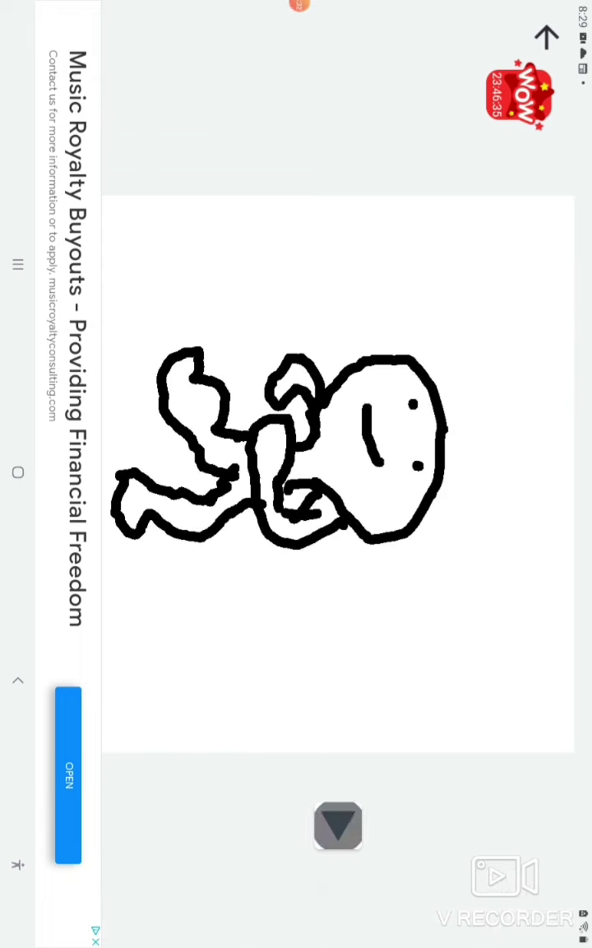
{"action": "left_click", "coordinate": [338, 824]}
{"action": "left_click", "coordinate": [338, 825]}
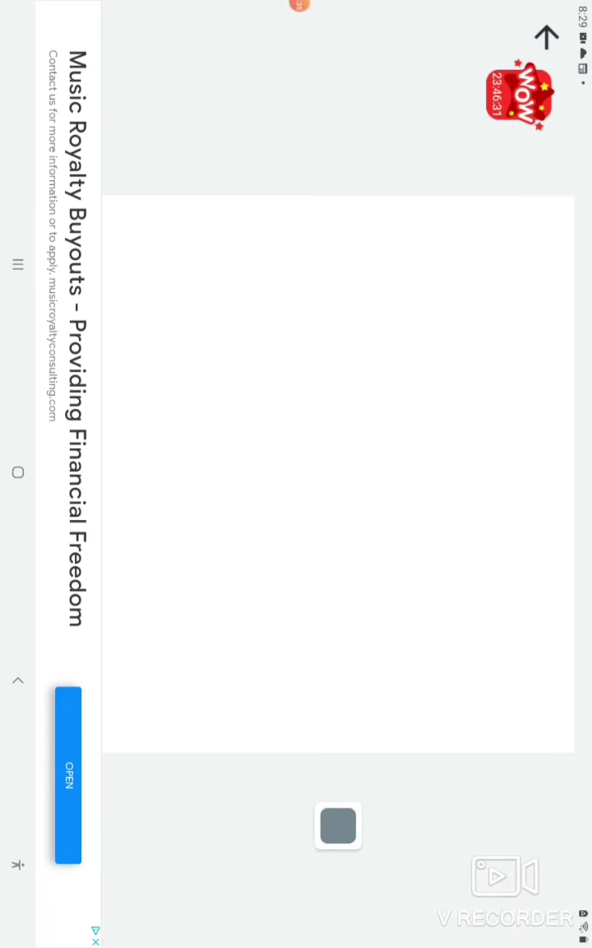
{"action": "left_click", "coordinate": [338, 825]}
{"action": "left_click", "coordinate": [338, 825]}
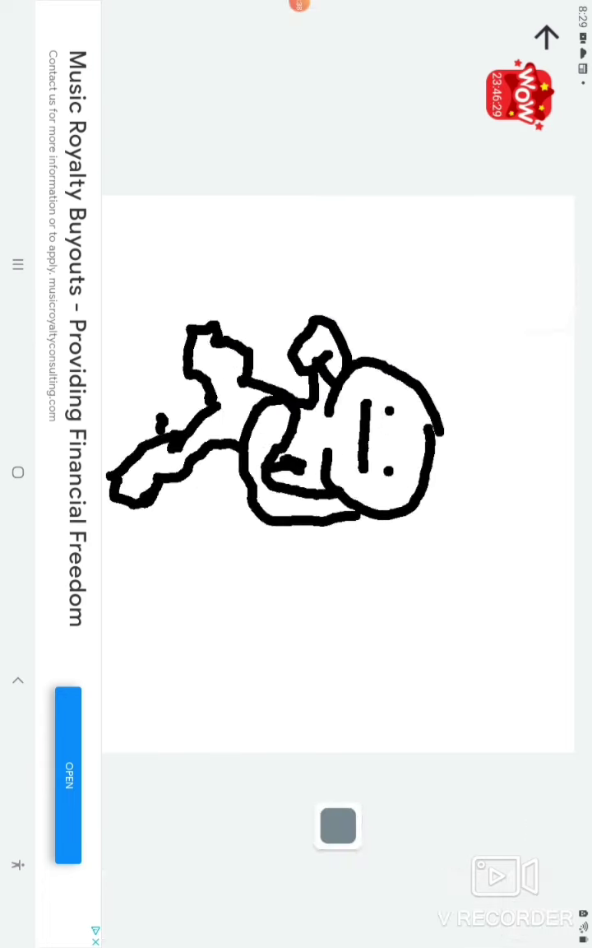
{"action": "left_click", "coordinate": [338, 825]}
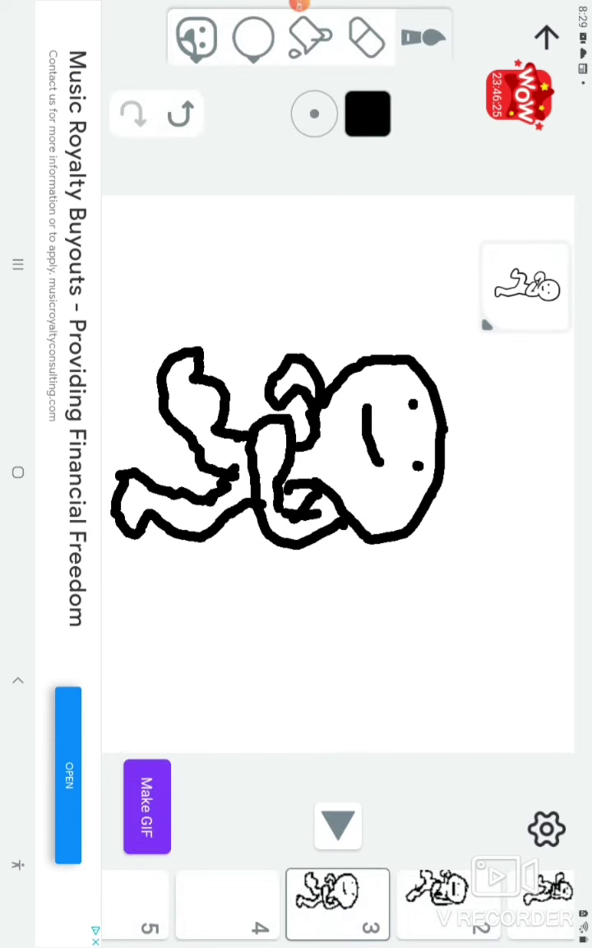
{"action": "left_click", "coordinate": [338, 825]}
{"action": "left_click", "coordinate": [338, 825]}
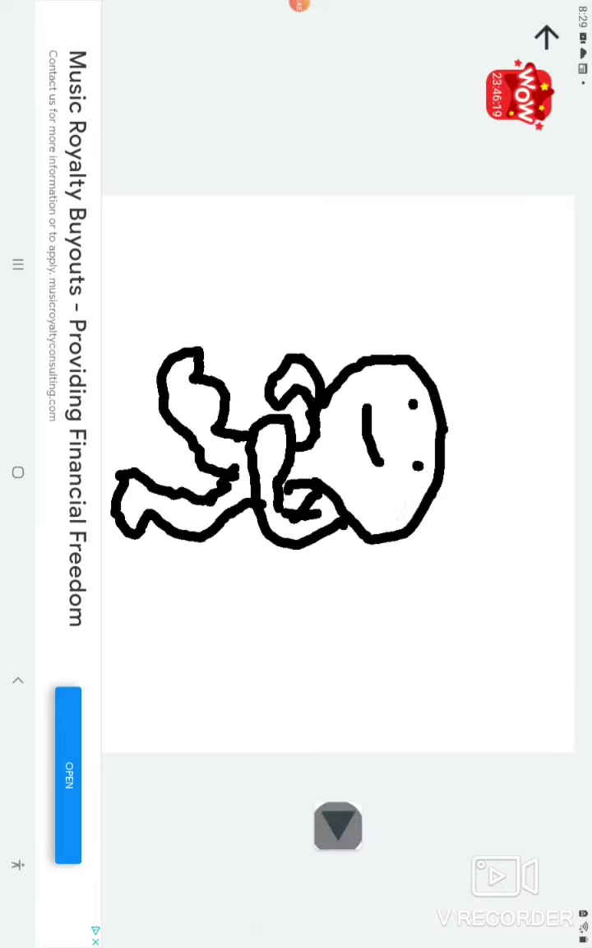
{"action": "left_click", "coordinate": [338, 825]}
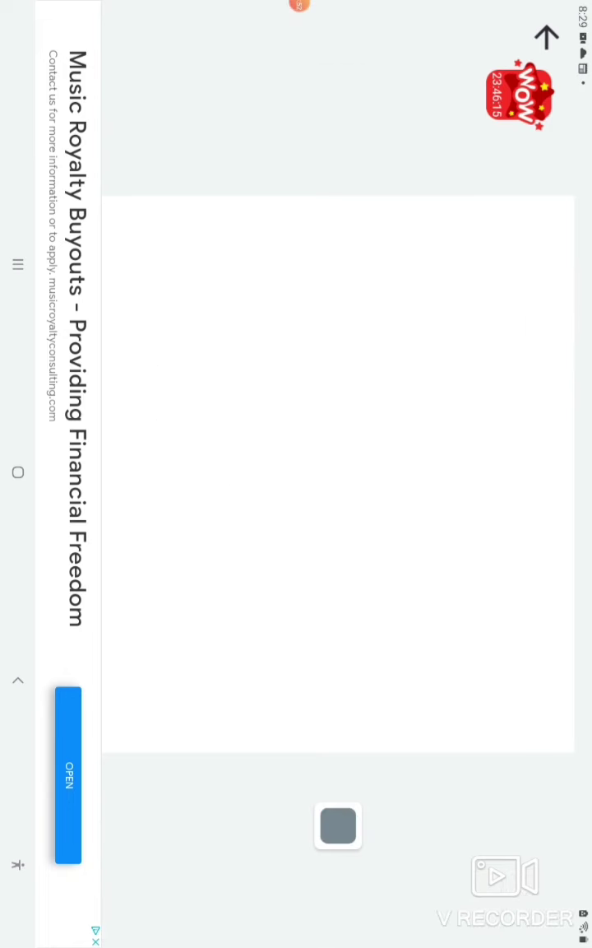
Stop playback and add blank frame 4, ready for drawing.
{"action": "left_click", "coordinate": [338, 825]}
{"action": "left_click", "coordinate": [338, 903]}
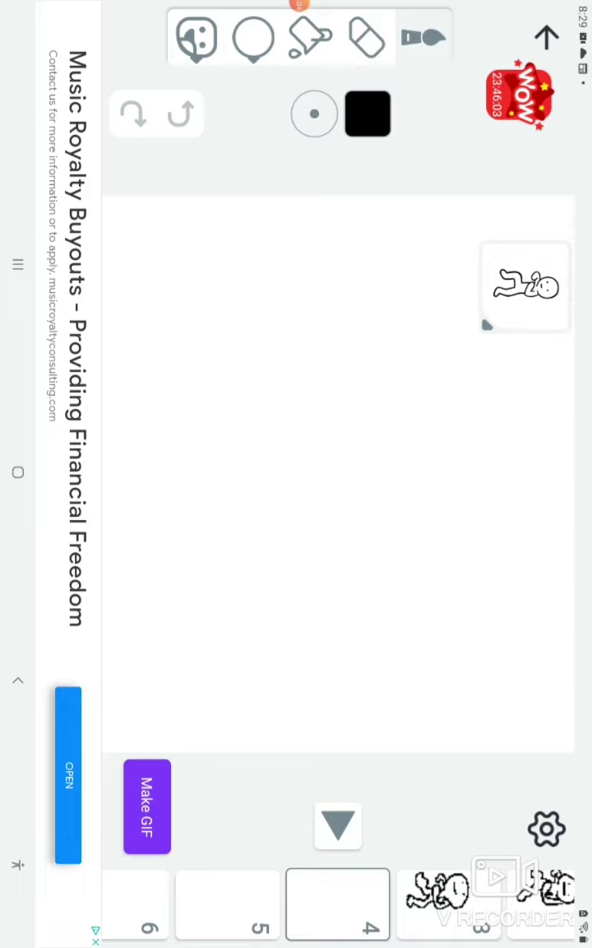
{"action": "left_click", "coordinate": [299, 7]}
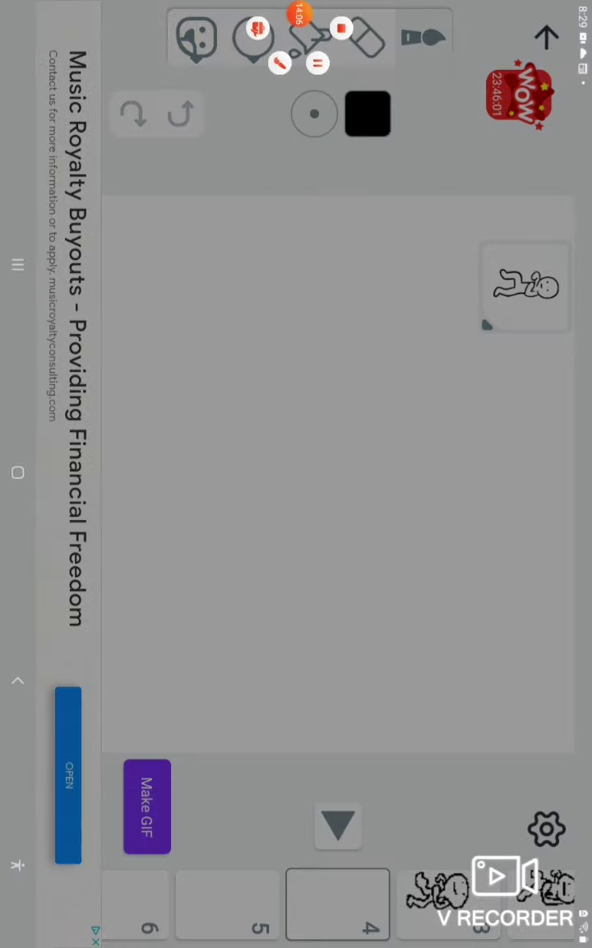